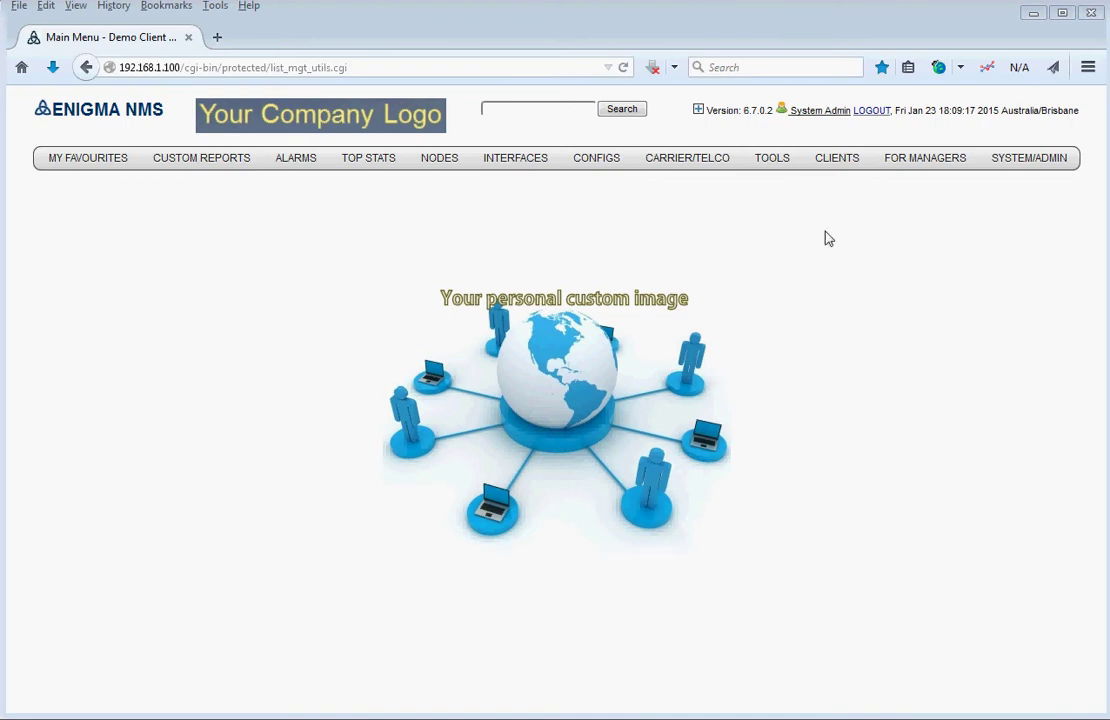
- Choose DB FTP Backup under SYSTEM/ADMIN to reach the FTP backup configuration warnings
{"action": "mouse_move", "coordinate": [1005, 165]}
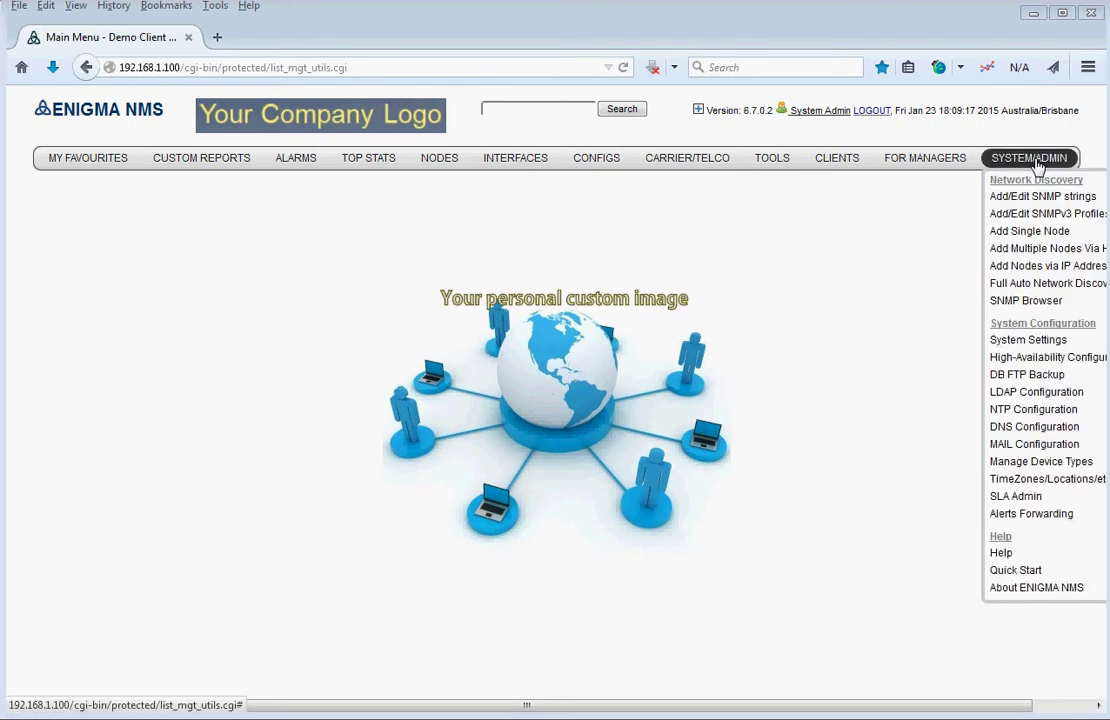
{"action": "left_click", "coordinate": [1027, 377]}
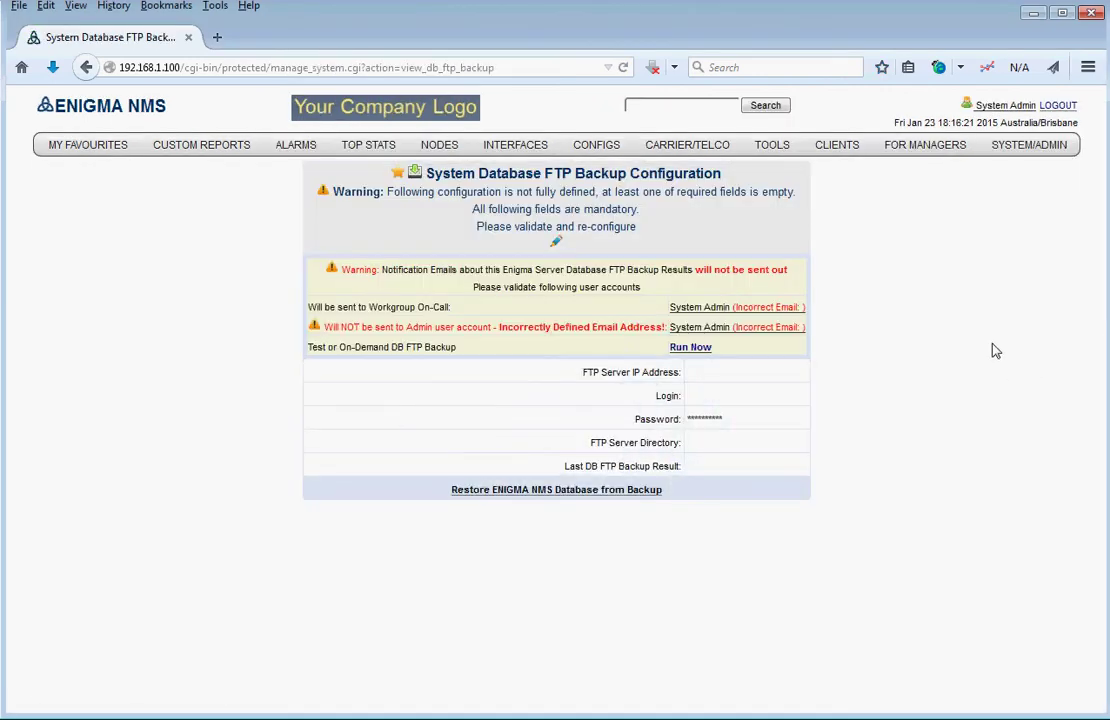
{"action": "mouse_move", "coordinate": [1010, 150]}
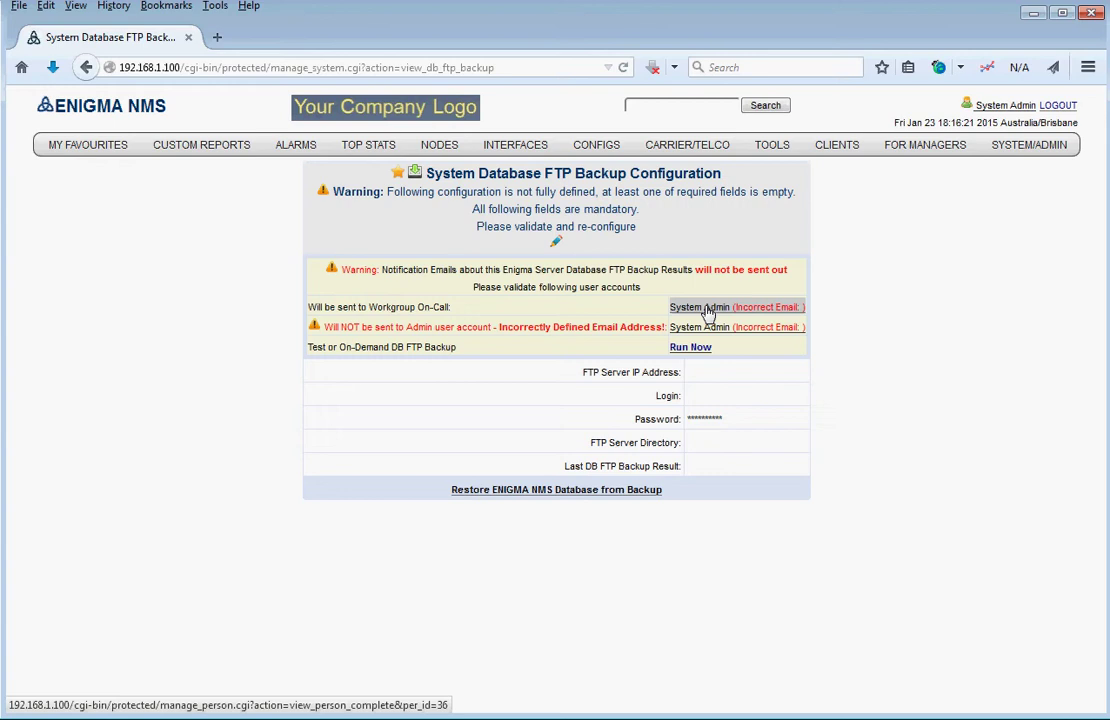
- Open the System Admin user's details in a new tab
{"action": "right_click", "coordinate": [706, 313]}
{"action": "left_click", "coordinate": [748, 318]}
{"action": "left_click", "coordinate": [258, 38]}
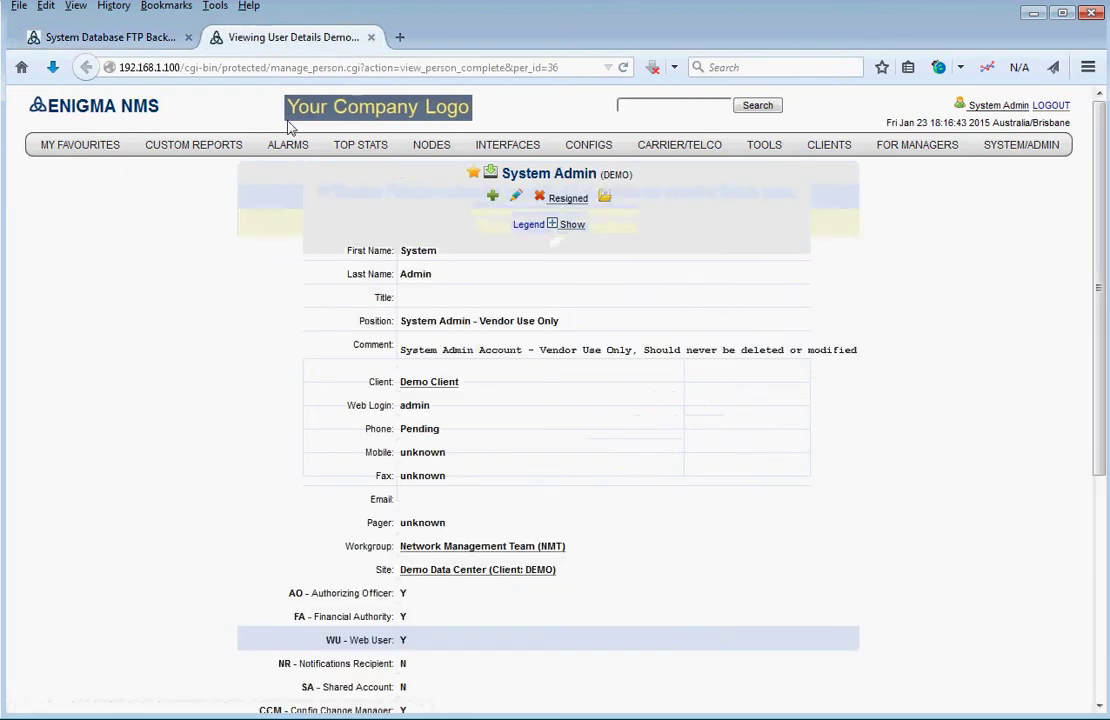
{"action": "scroll", "coordinate": [597, 245], "scroll_direction": "down", "scroll_amount": 3}
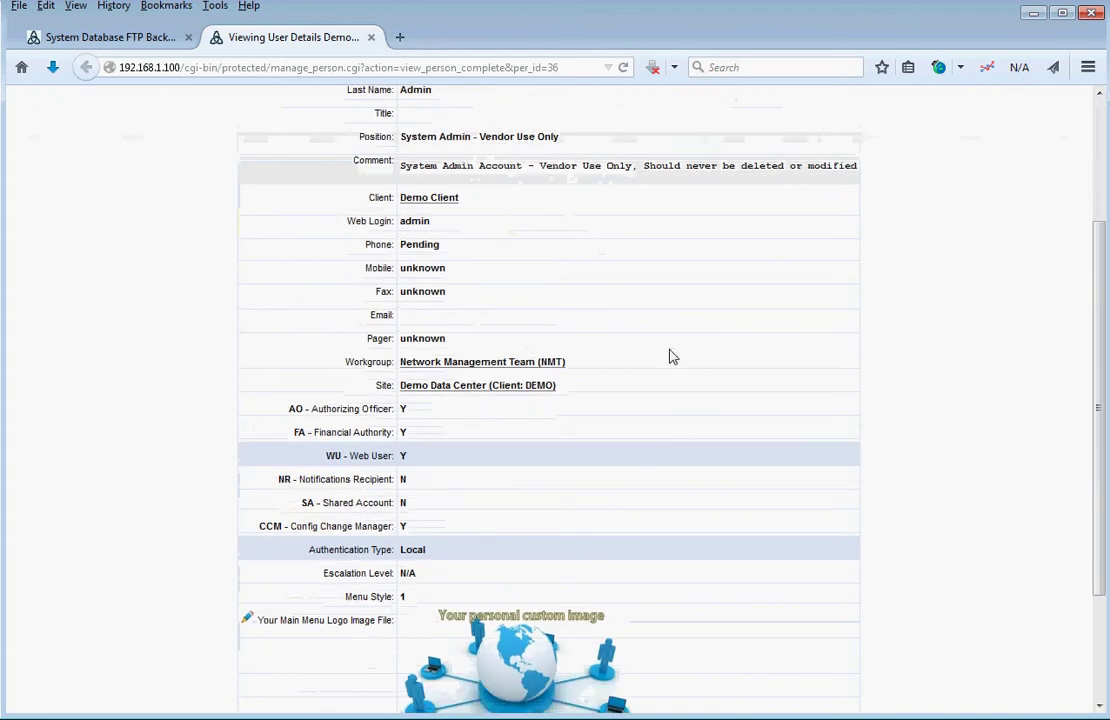
{"action": "scroll", "coordinate": [671, 354], "scroll_direction": "up", "scroll_amount": 3}
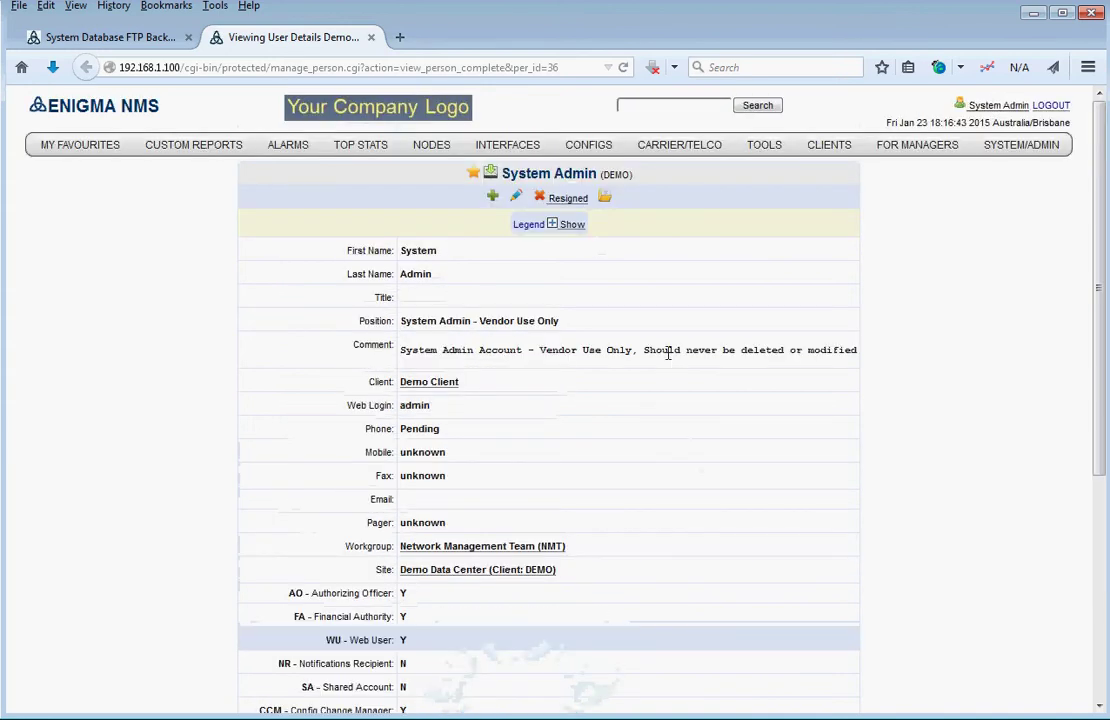
- Edit the System Admin user, enter the support e-mail address in Email, and submit
{"action": "left_click", "coordinate": [515, 199]}
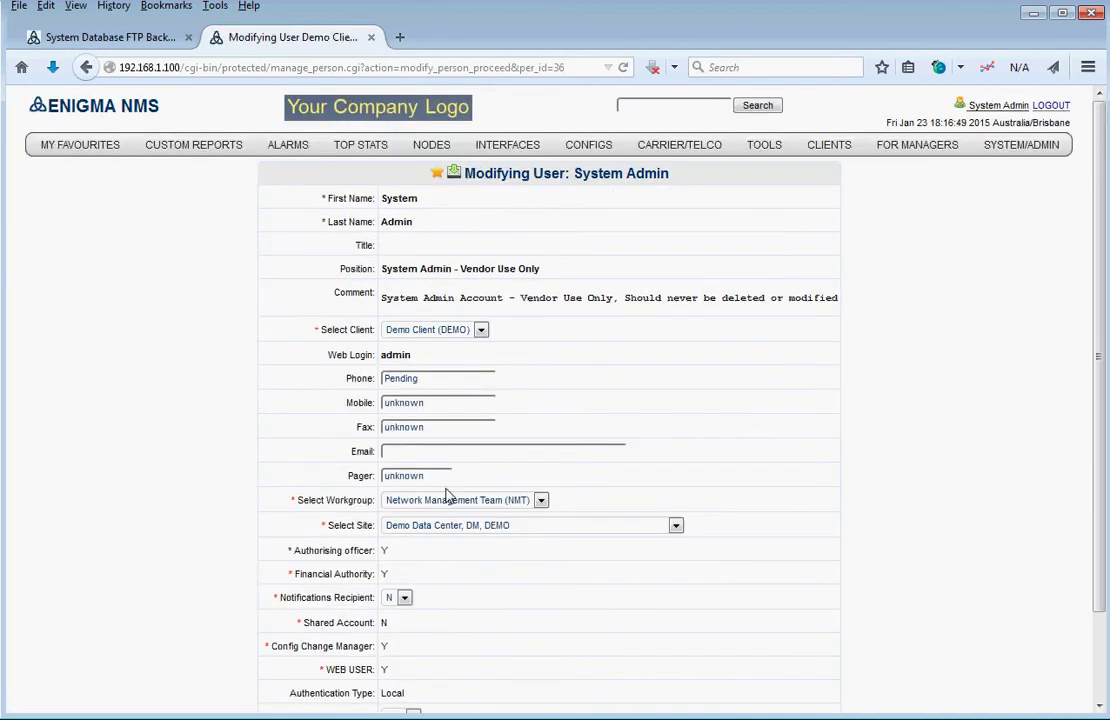
{"action": "left_click", "coordinate": [414, 452]}
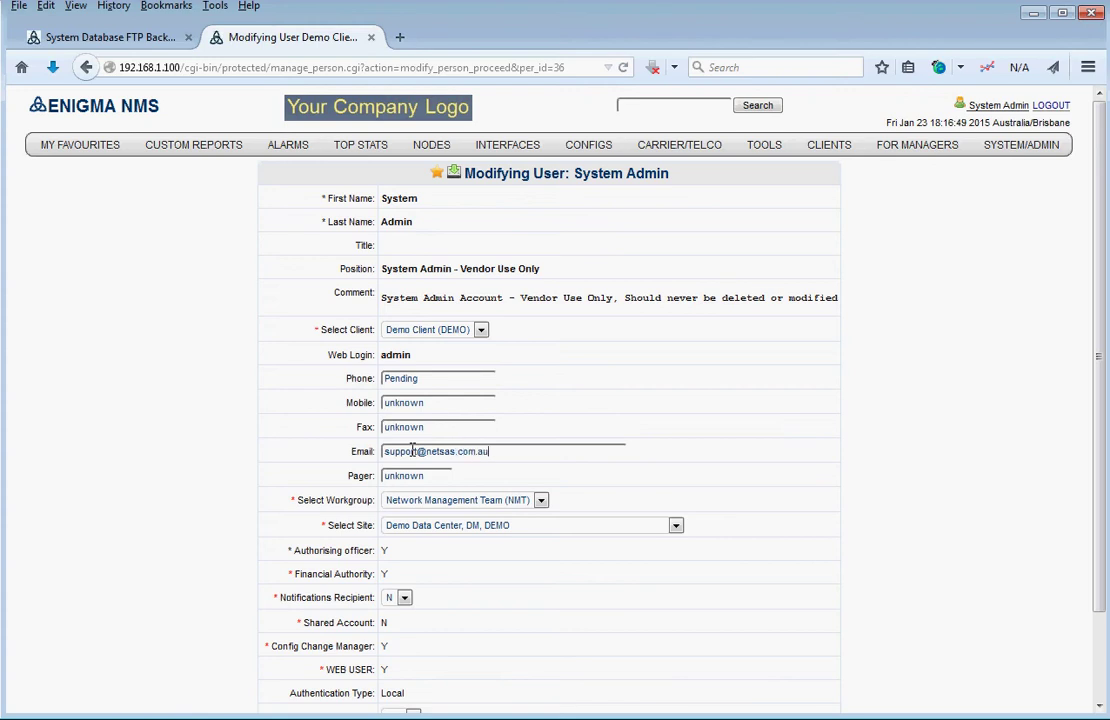
{"action": "scroll", "coordinate": [560, 657], "scroll_direction": "down", "scroll_amount": 2}
{"action": "left_click", "coordinate": [549, 671]}
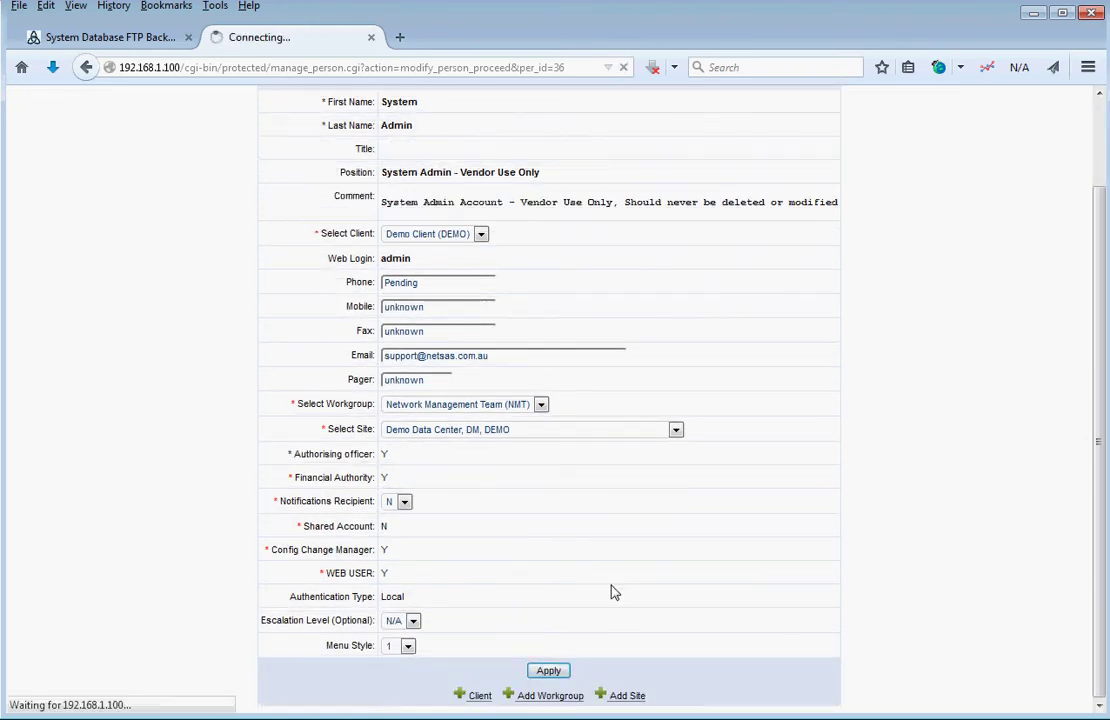
- Clear the prefilled new password so it stays unchanged, and confirm the modification
{"action": "scroll", "coordinate": [614, 591], "scroll_direction": "down", "scroll_amount": 4}
{"action": "left_click_drag", "start_coordinate": [488, 622], "coordinate": [310, 608]}
{"action": "key", "text": "BackSpace"}
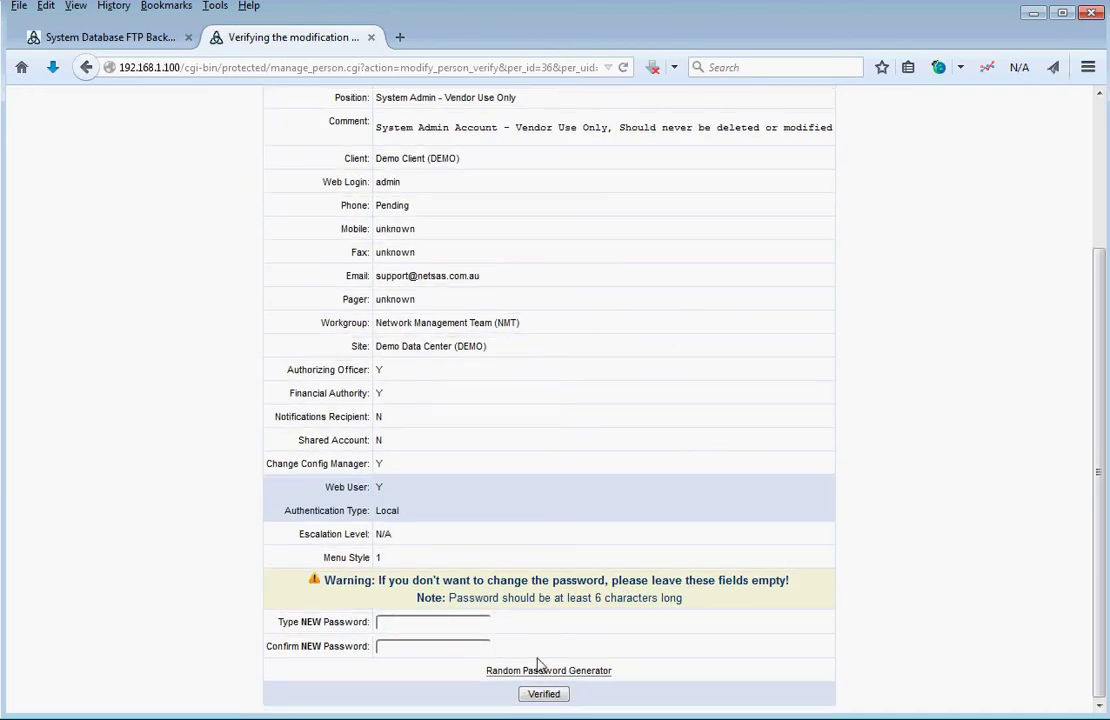
{"action": "left_click", "coordinate": [545, 695]}
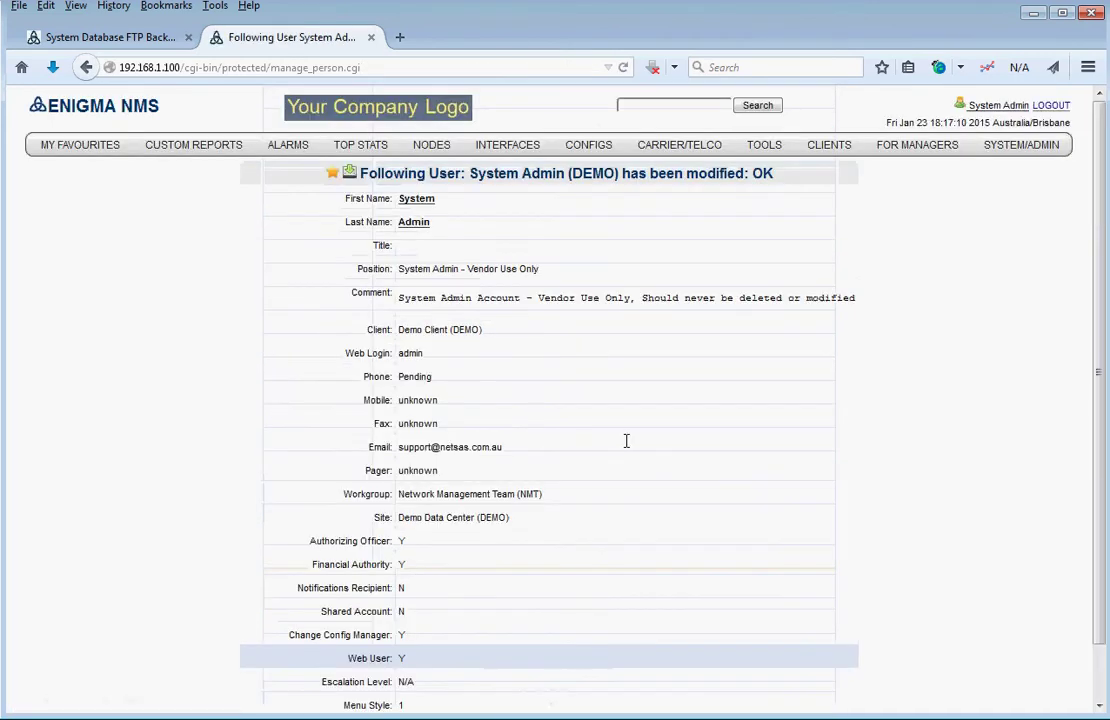
- Check the saved e-mail value, then return to the FTP backup configuration tab
{"action": "scroll", "coordinate": [630, 450], "scroll_direction": "down", "scroll_amount": 1}
{"action": "scroll", "coordinate": [632, 450], "scroll_direction": "up", "scroll_amount": 1}
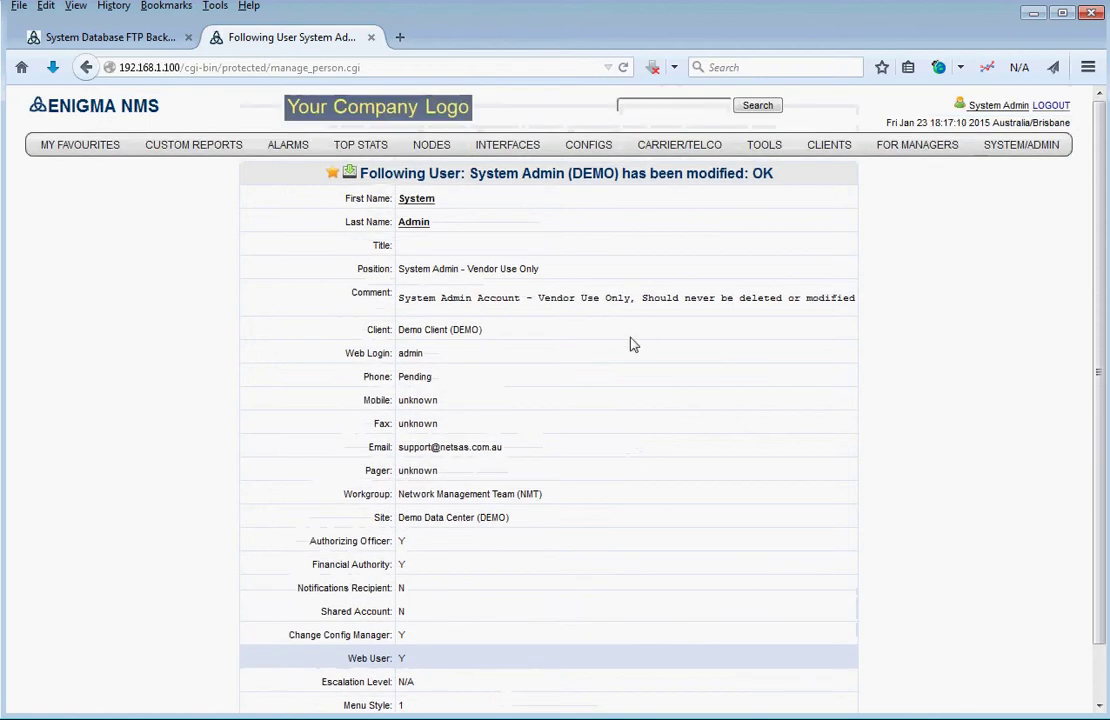
{"action": "left_click_drag", "start_coordinate": [503, 456], "coordinate": [400, 455]}
{"action": "left_click", "coordinate": [242, 410]}
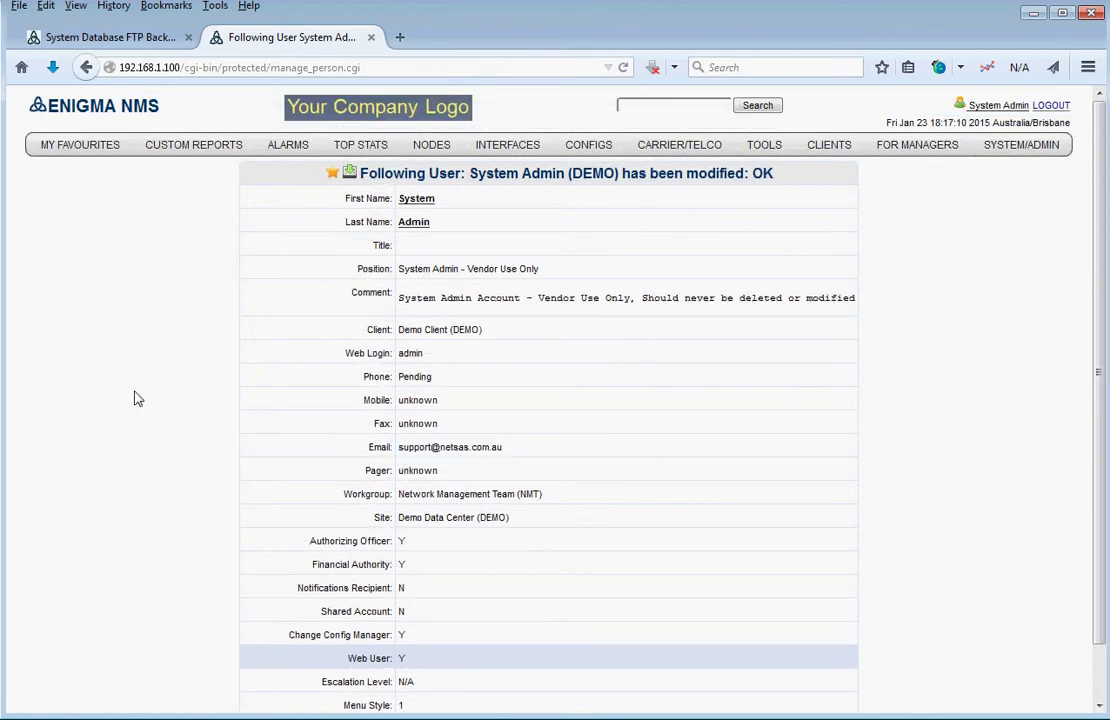
{"action": "left_click", "coordinate": [101, 42]}
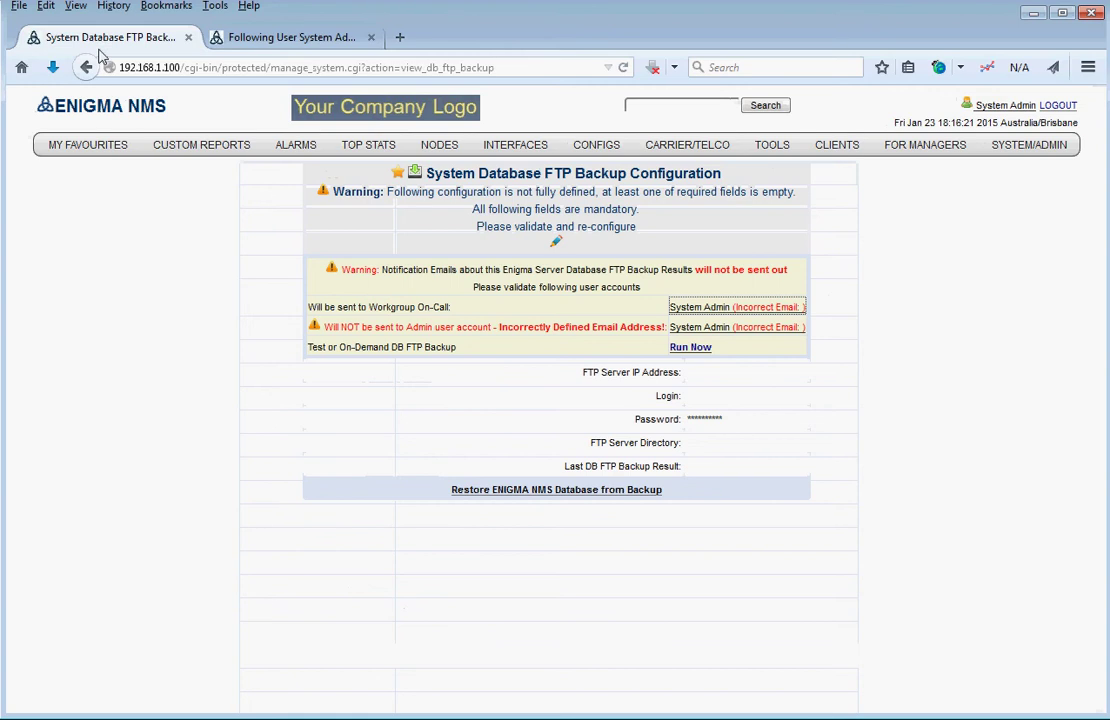
- Reload the FTP Backup Configuration page so System Admin appears as notification recipient
{"action": "right_click", "coordinate": [186, 393]}
{"action": "left_click", "coordinate": [295, 408]}
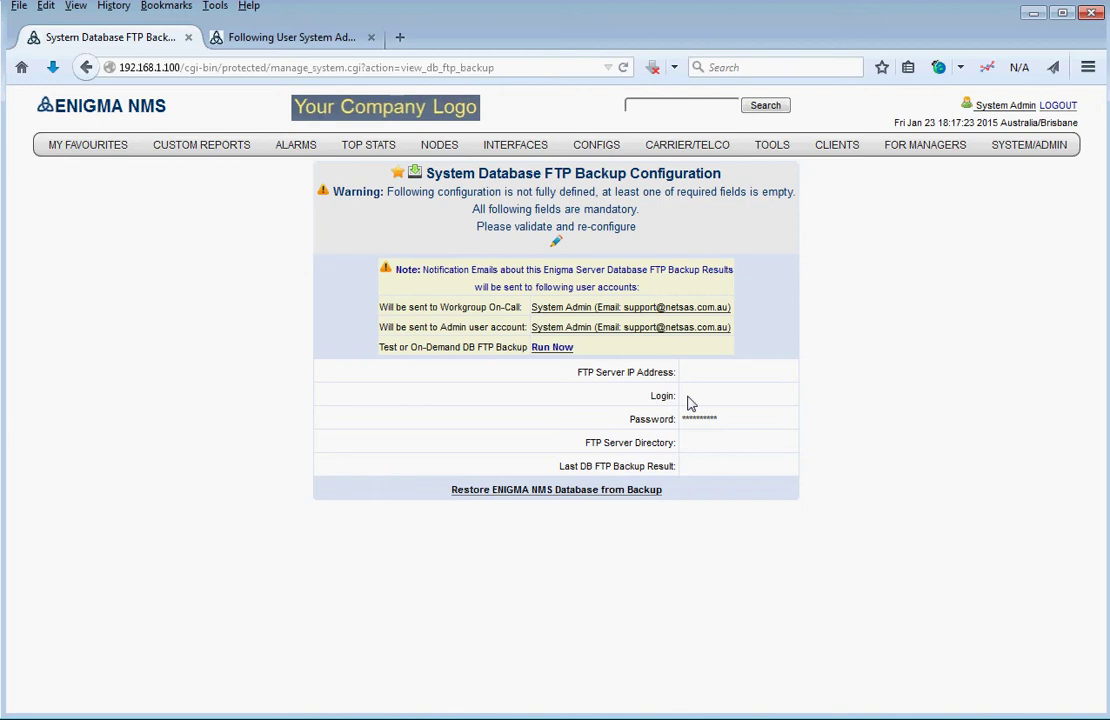
- Edit the backup configuration, selecting FTP server toshiba_laptop_i7 with login admin
{"action": "left_click", "coordinate": [556, 242]}
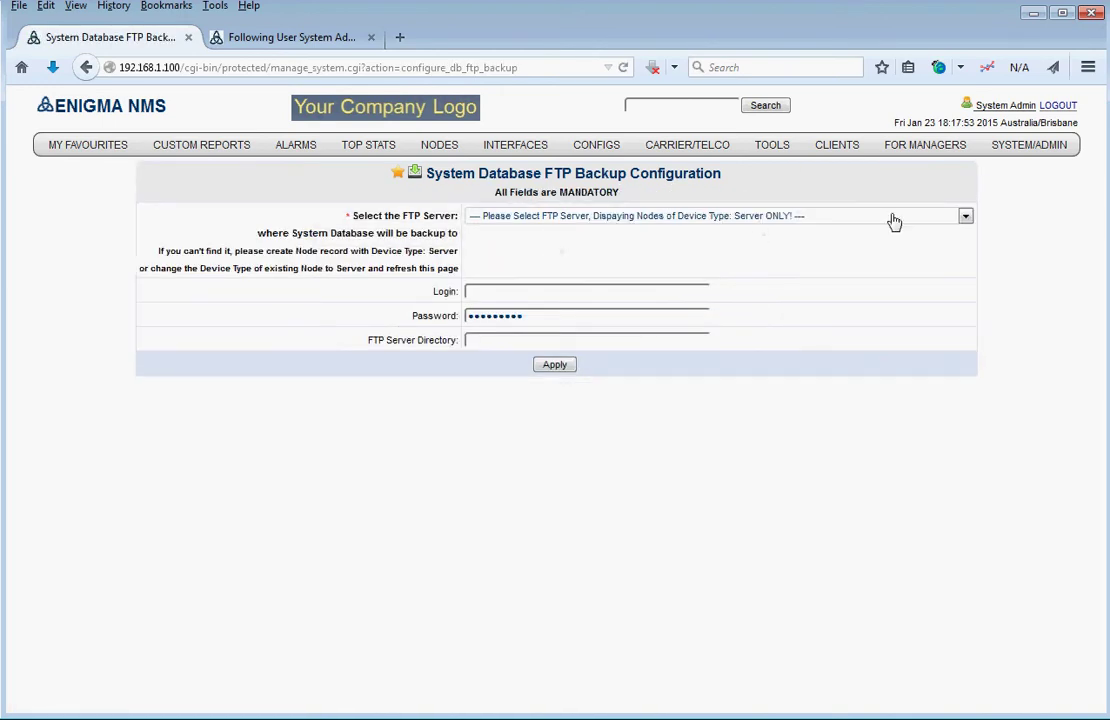
{"action": "left_click", "coordinate": [967, 218]}
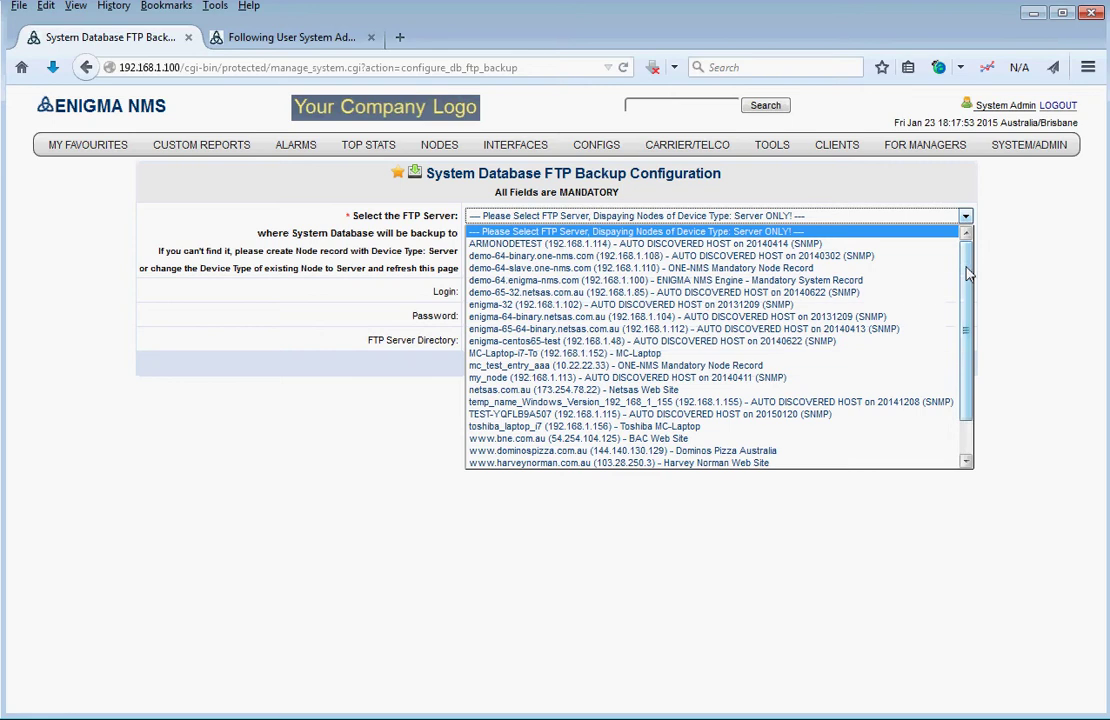
{"action": "scroll", "coordinate": [968, 316], "scroll_direction": "down", "scroll_amount": 2}
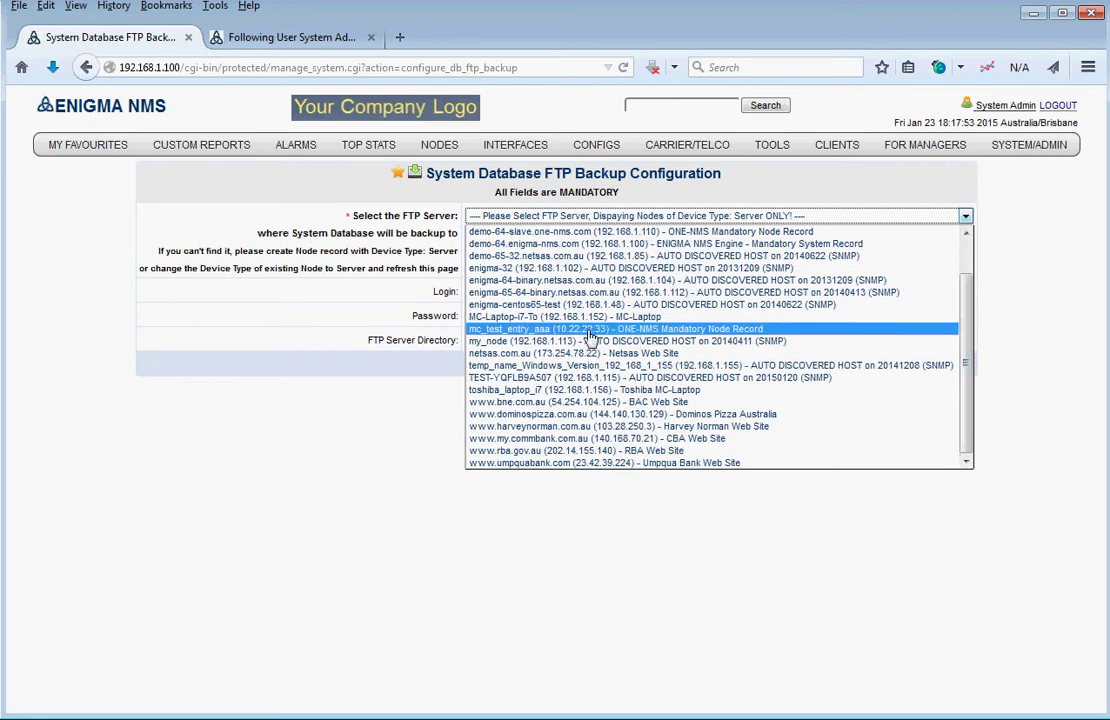
{"action": "left_click", "coordinate": [578, 389]}
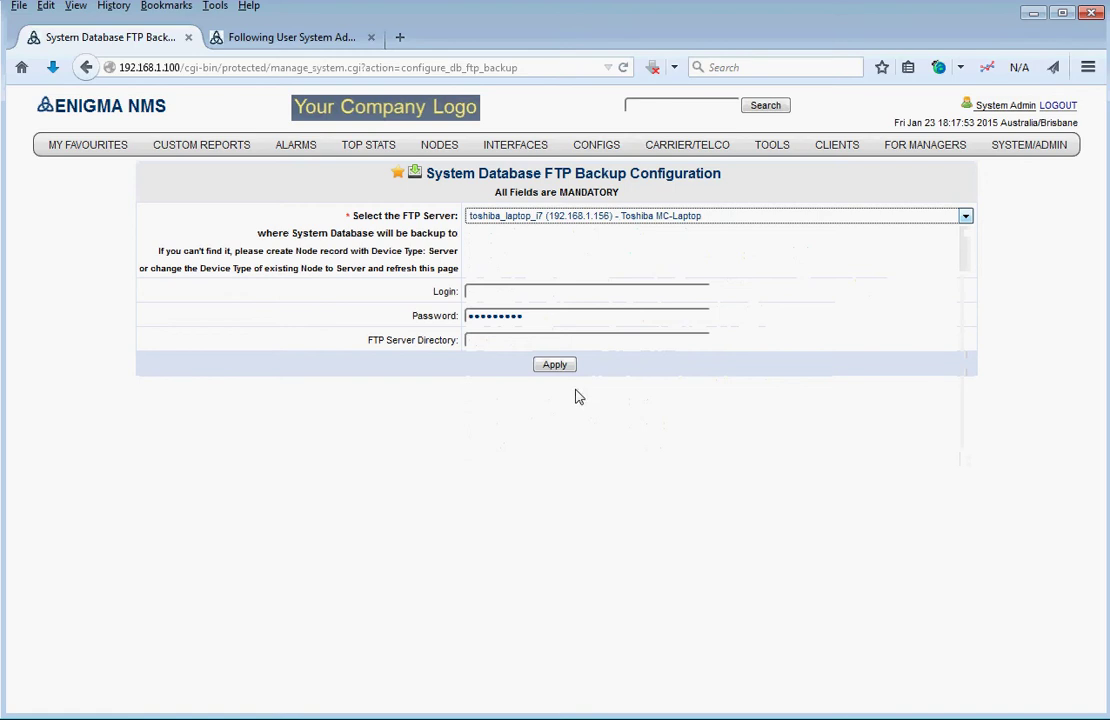
{"action": "left_click", "coordinate": [509, 291]}
{"action": "type", "text": "admin"}
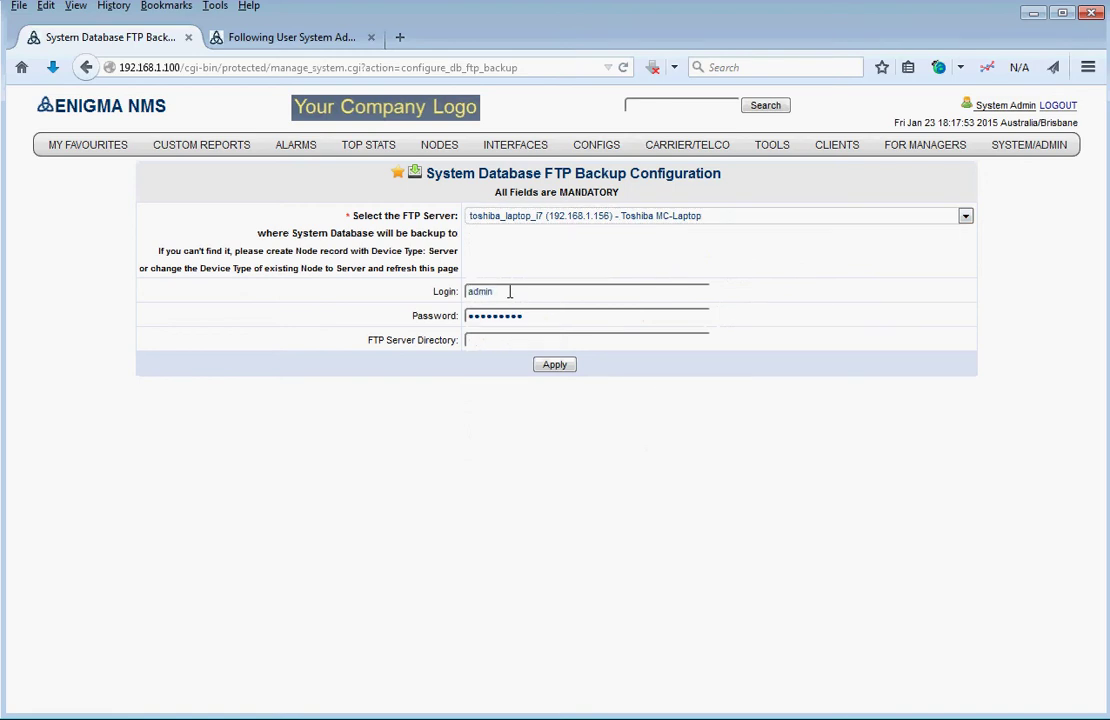
- Enter the FTP password and directory ./, save, and review the completed configuration
{"action": "left_click_drag", "start_coordinate": [526, 320], "coordinate": [408, 320]}
{"action": "type", "text": "*********"}
{"action": "left_click", "coordinate": [483, 340]}
{"action": "type", "text": "./"}
{"action": "left_click", "coordinate": [601, 434]}
{"action": "left_click", "coordinate": [555, 366]}
{"action": "left_click", "coordinate": [555, 366]}
{"action": "left_click", "coordinate": [556, 311]}
{"action": "left_click", "coordinate": [85, 68]}
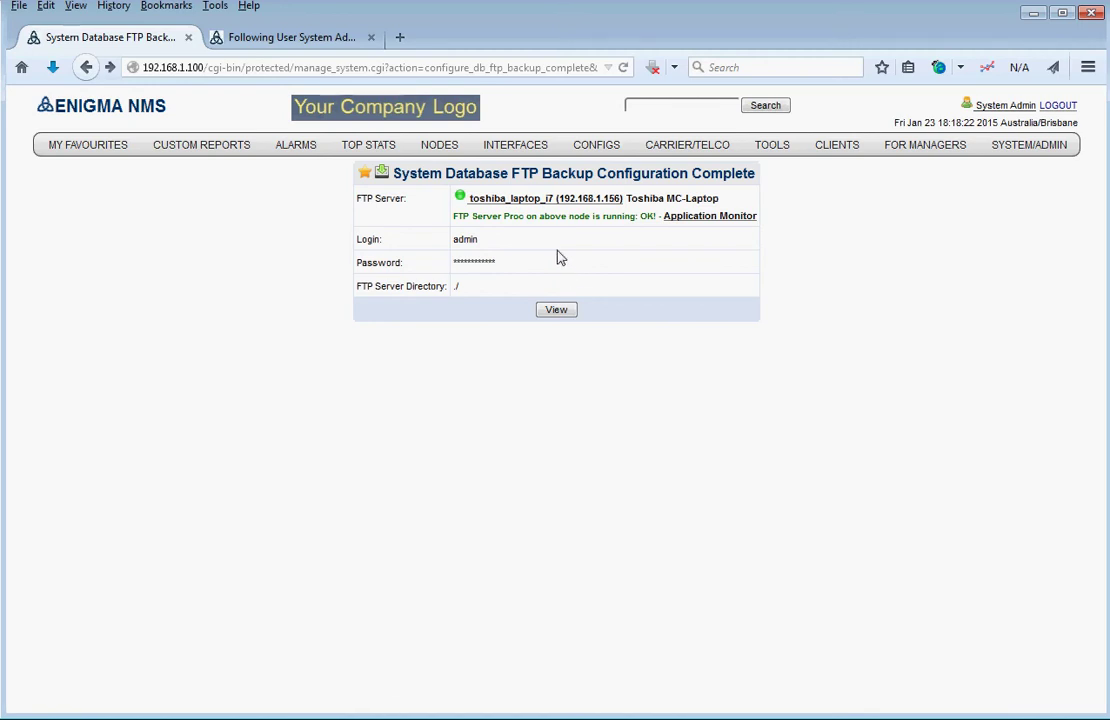
{"action": "left_click", "coordinate": [555, 314]}
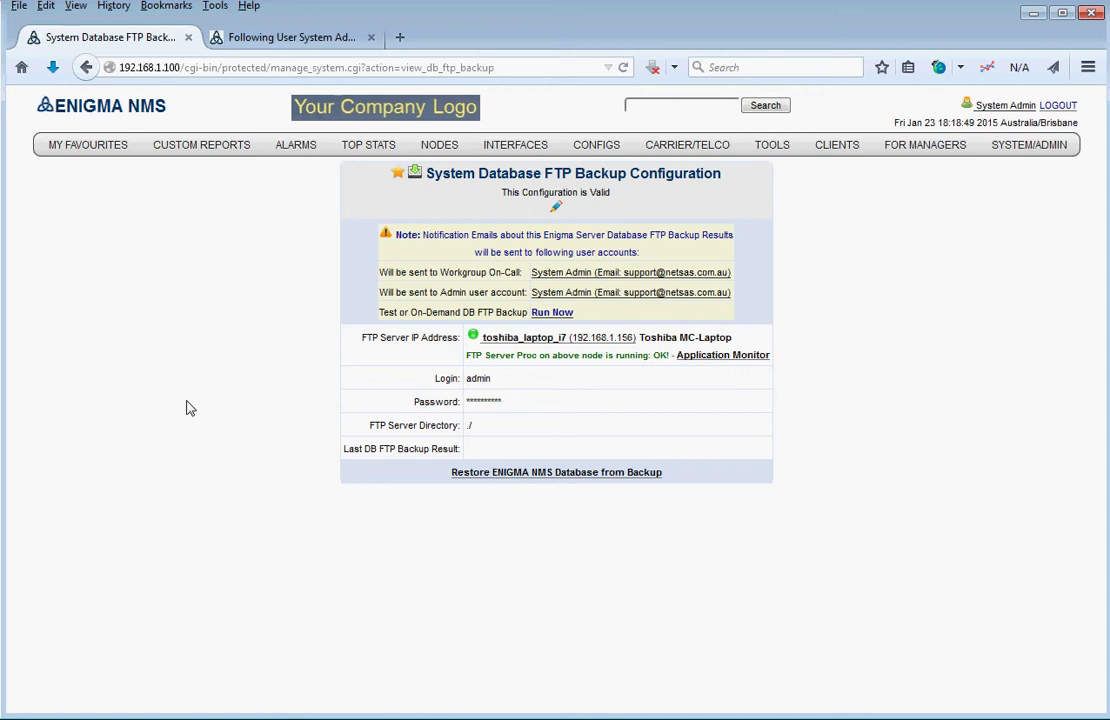
{"action": "left_click", "coordinate": [554, 313]}
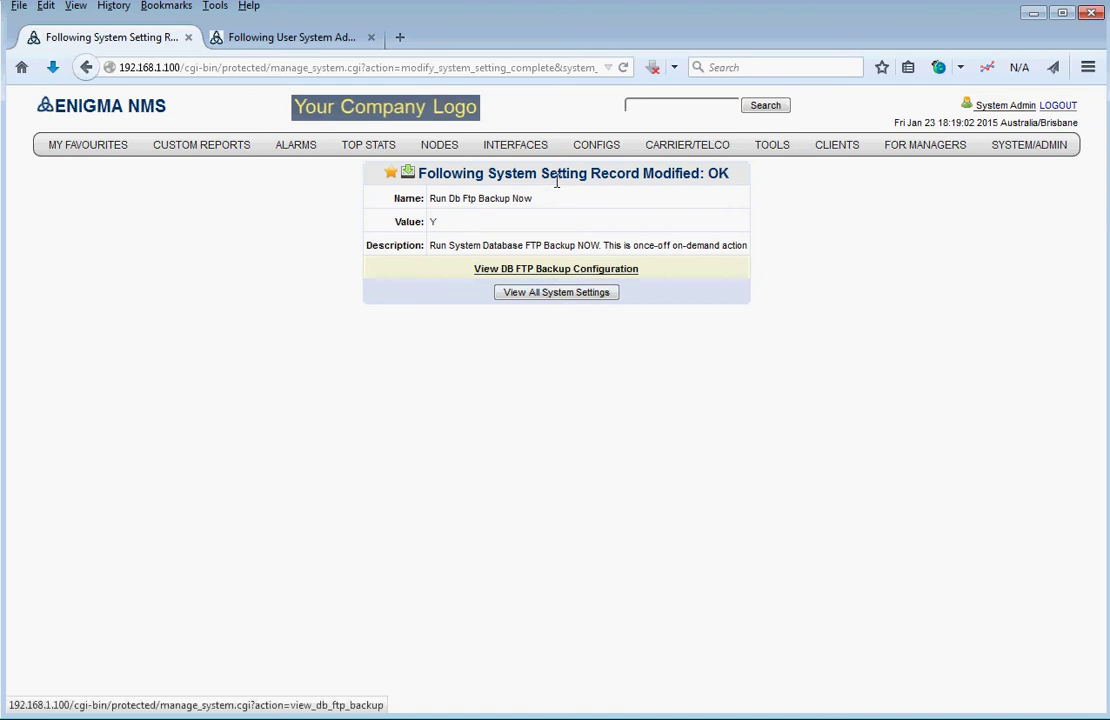
{"action": "left_click", "coordinate": [553, 269]}
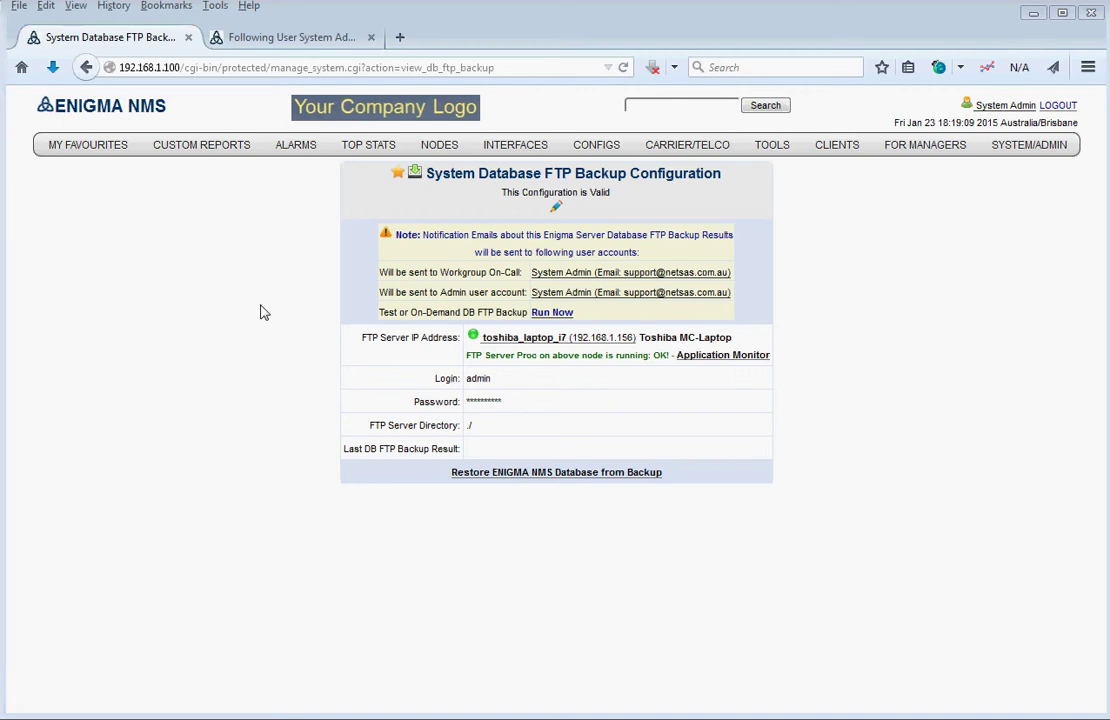
{"action": "right_click", "coordinate": [183, 362]}
{"action": "left_click", "coordinate": [287, 379]}
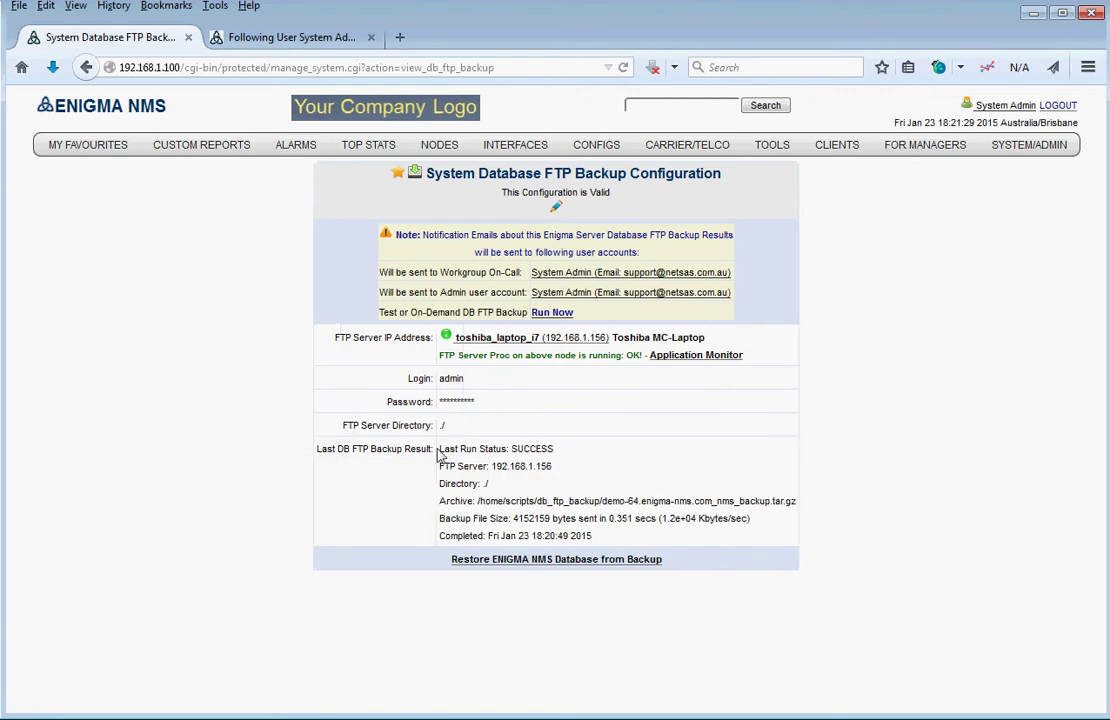
{"action": "left_click_drag", "start_coordinate": [441, 452], "coordinate": [491, 463]}
{"action": "left_click", "coordinate": [572, 450]}
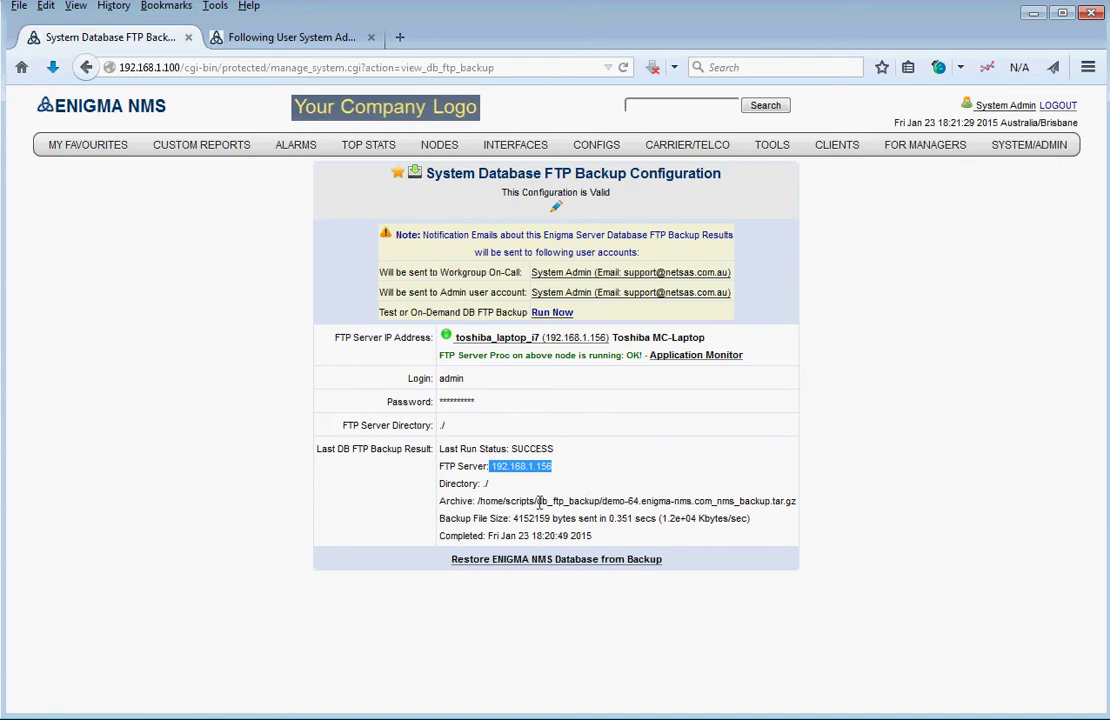
{"action": "left_click_drag", "start_coordinate": [539, 503], "coordinate": [800, 503]}
{"action": "left_click", "coordinate": [600, 505]}
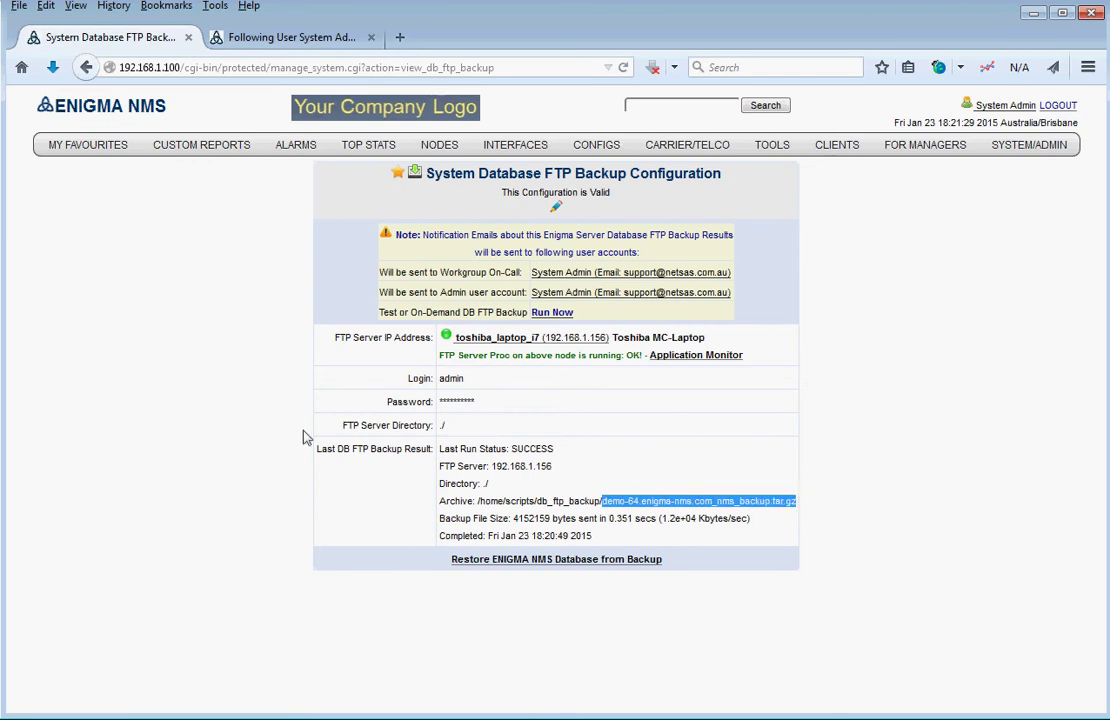
{"action": "left_click", "coordinate": [161, 402]}
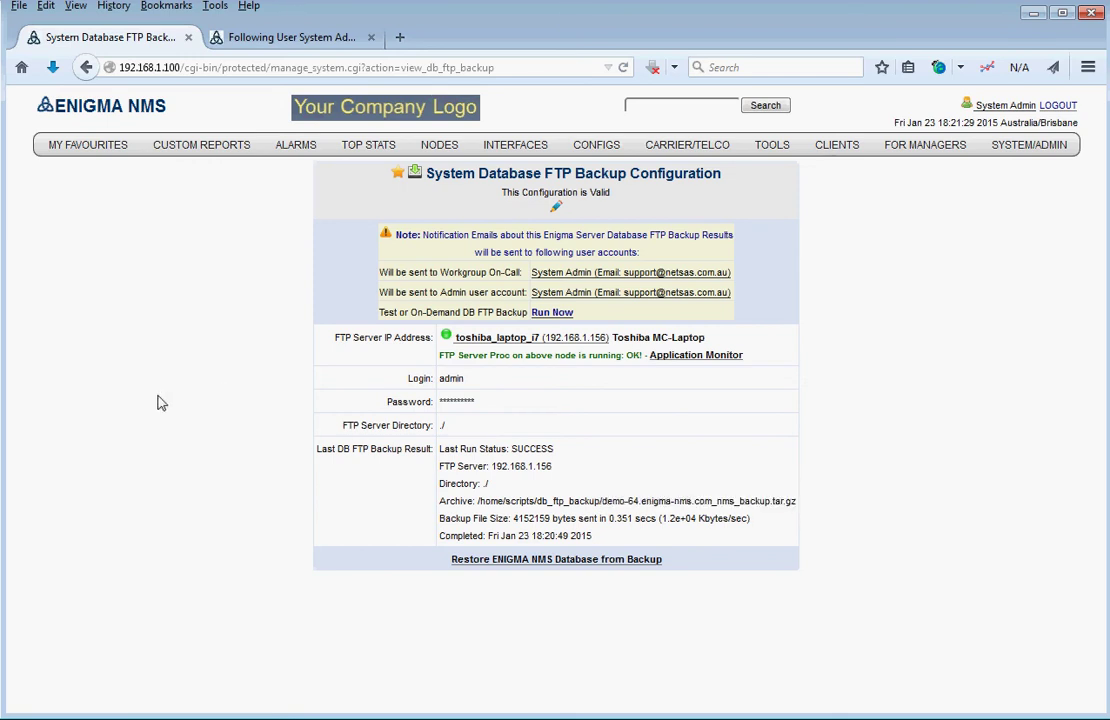
{"action": "left_click_drag", "start_coordinate": [601, 502], "coordinate": [803, 505]}
{"action": "left_click", "coordinate": [130, 302]}
- Go through System Admin's Personal Documents into Enigma_DB_Backup and open options on the newest tar.gz
{"action": "left_click", "coordinate": [284, 38]}
{"action": "left_click", "coordinate": [995, 107]}
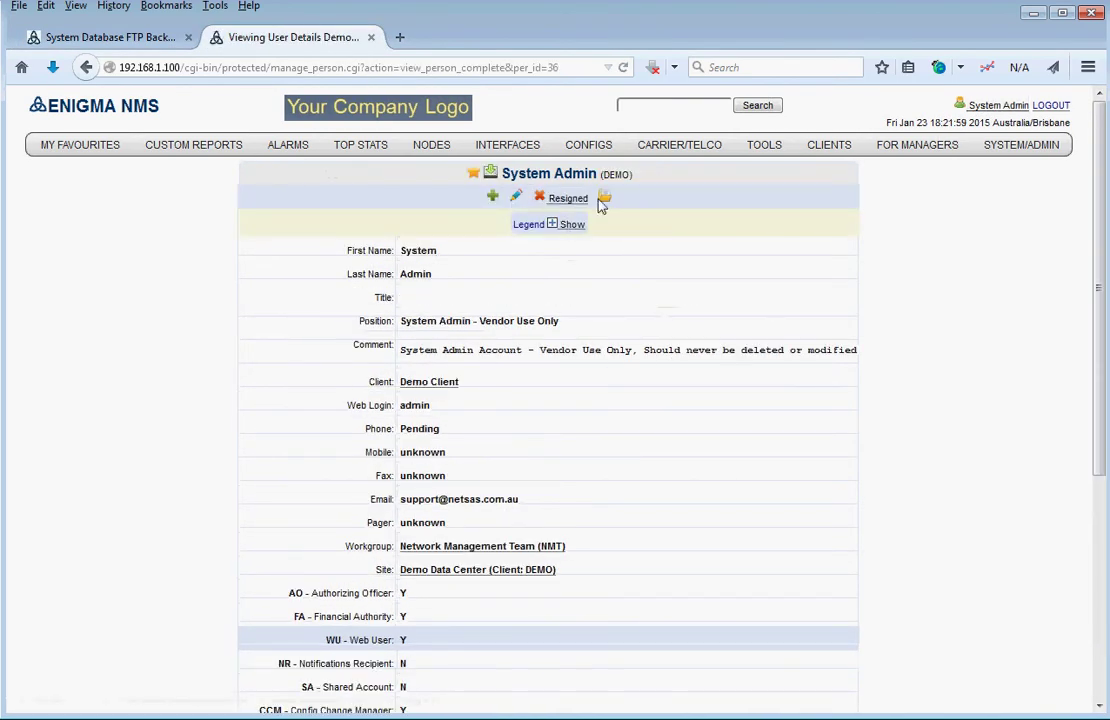
{"action": "left_click", "coordinate": [604, 198]}
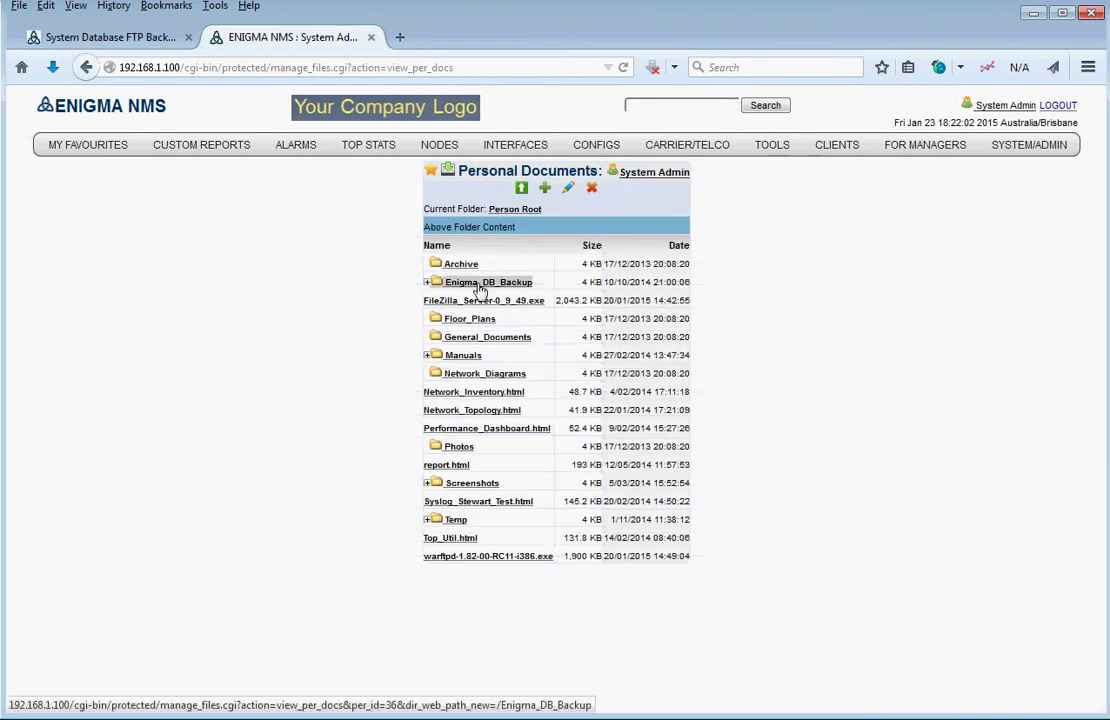
{"action": "left_click", "coordinate": [481, 284]}
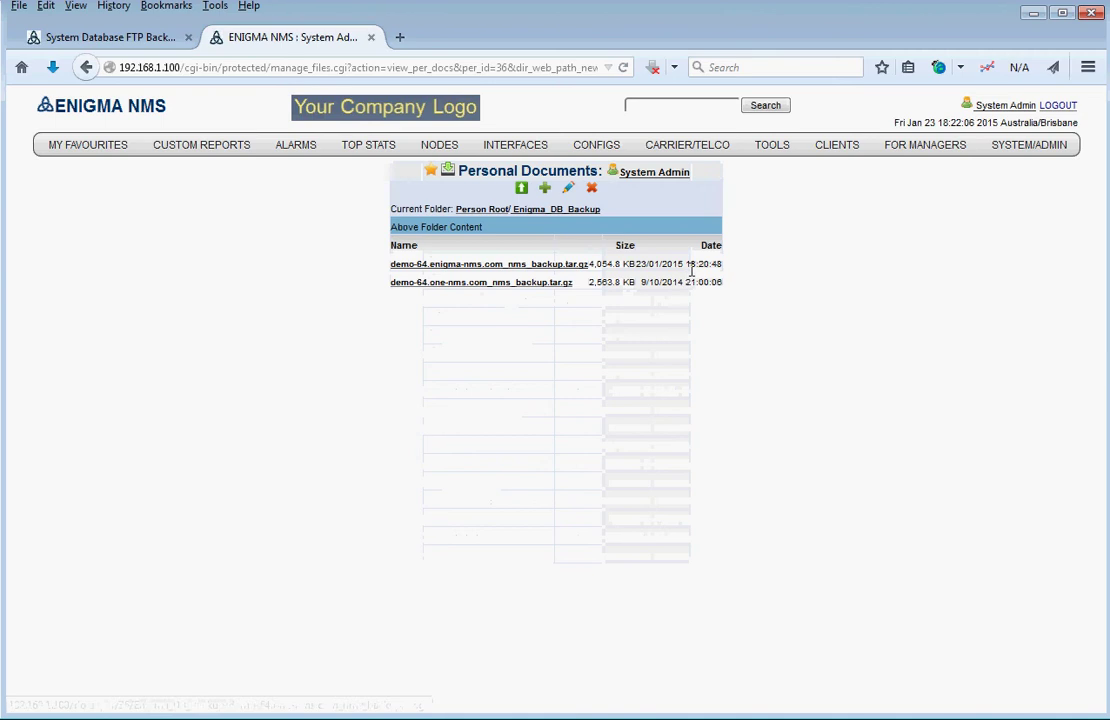
{"action": "left_click_drag", "start_coordinate": [701, 268], "coordinate": [575, 264]}
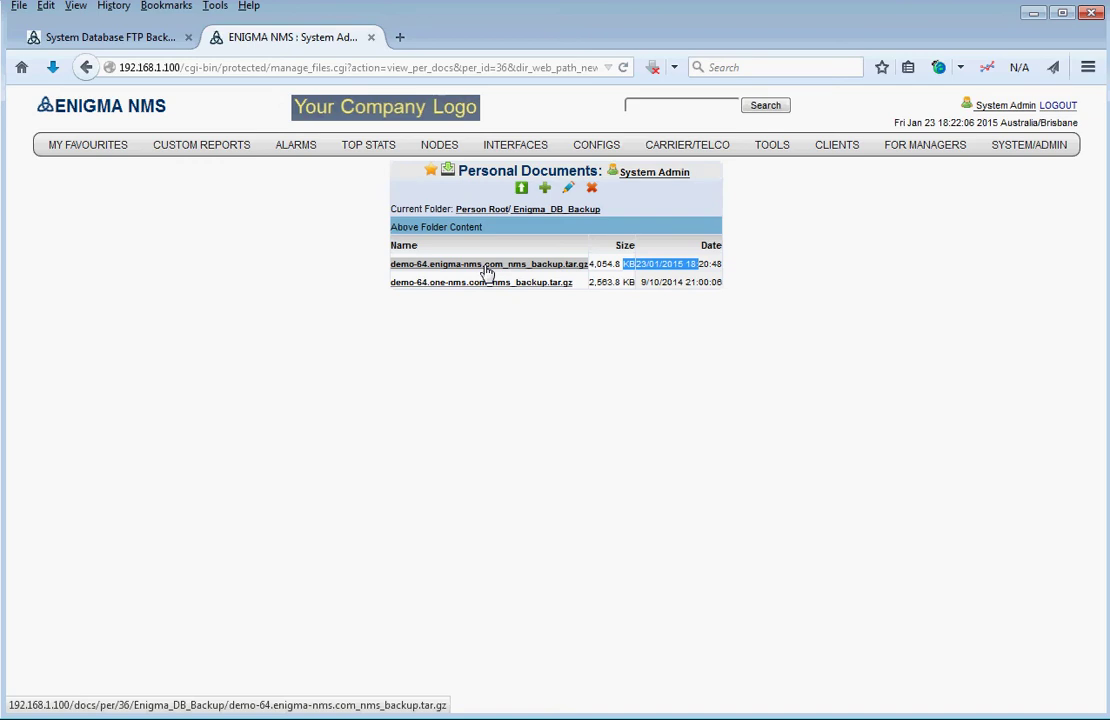
{"action": "right_click", "coordinate": [487, 272]}
- Save demo-64.enigma-nms.com_nms_backup.tar.gz into C:\A-ENIGMA-BACKUPS, replacing the existing copy
{"action": "left_click", "coordinate": [535, 388]}
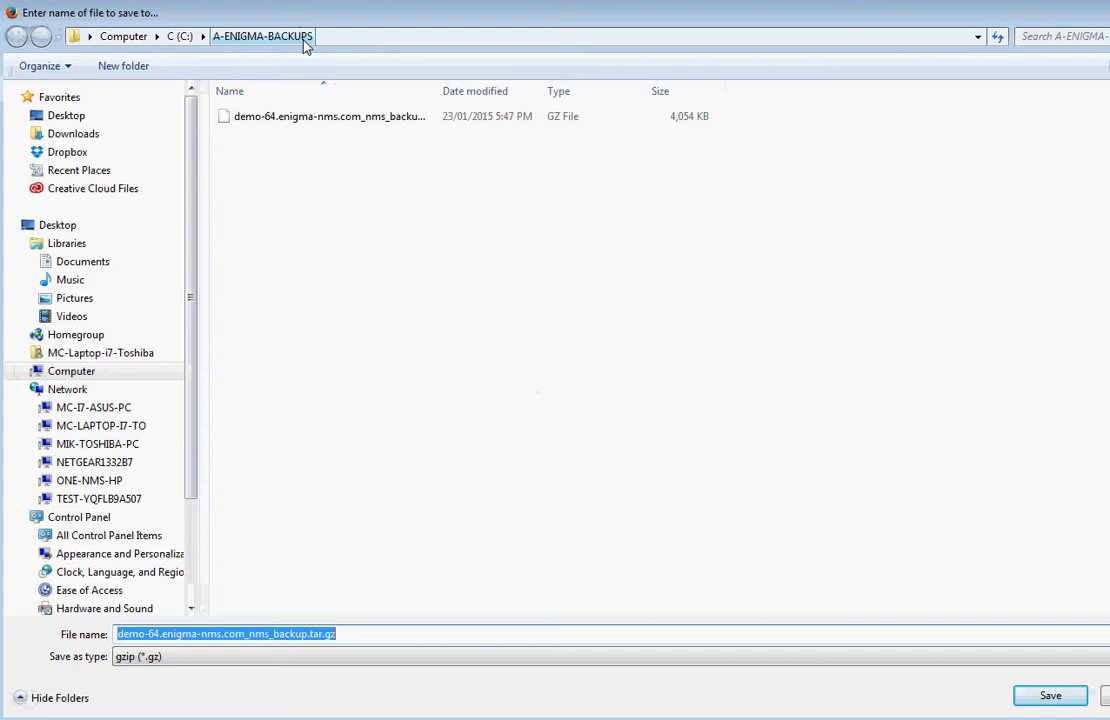
{"action": "left_click", "coordinate": [1048, 697]}
{"action": "left_click", "coordinate": [427, 377]}
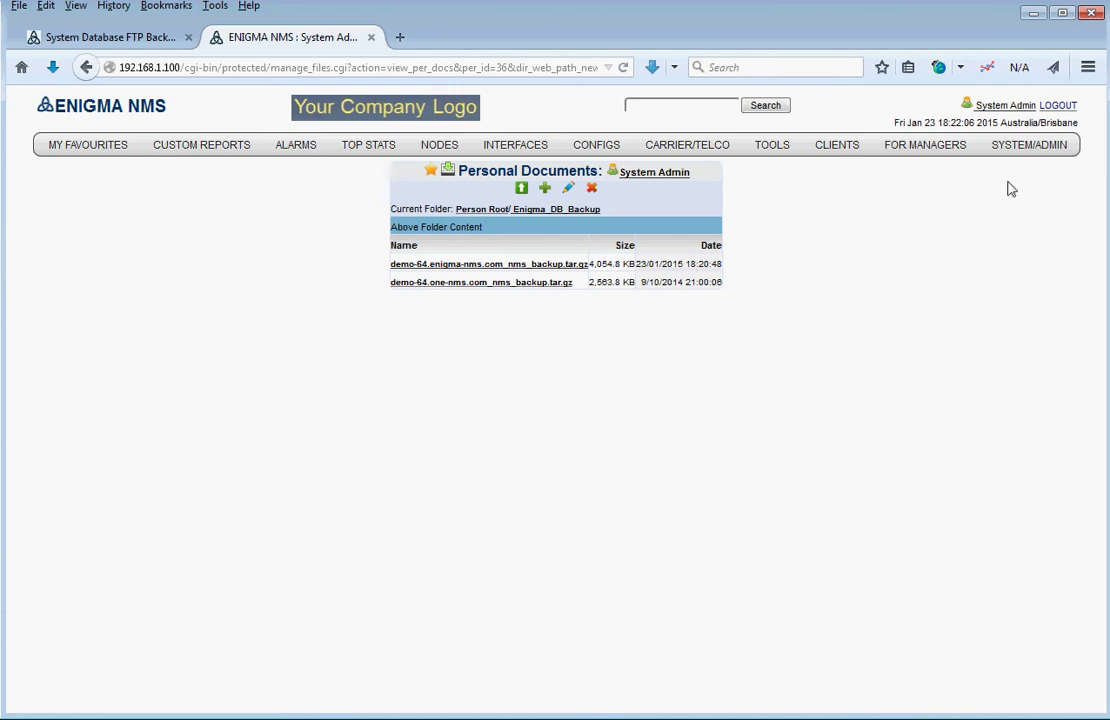
- Go to the main menu via the logo and choose SYSTEM/ADMIN > DB FTP Backup
{"action": "left_click", "coordinate": [88, 104]}
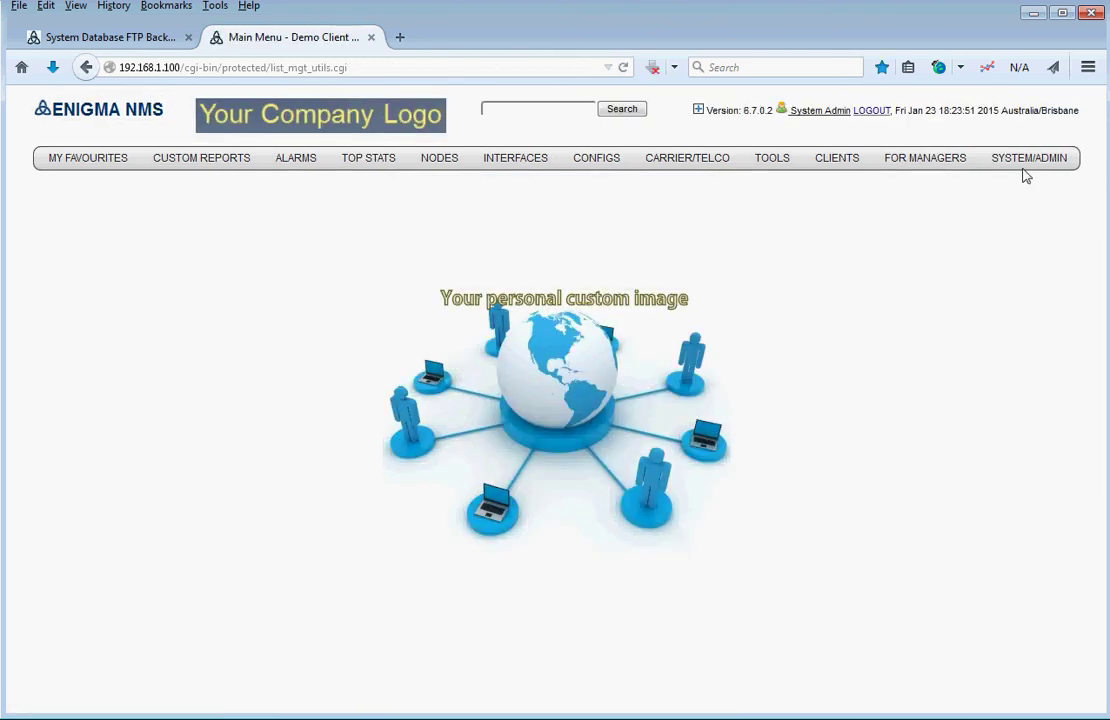
{"action": "mouse_move", "coordinate": [1028, 162]}
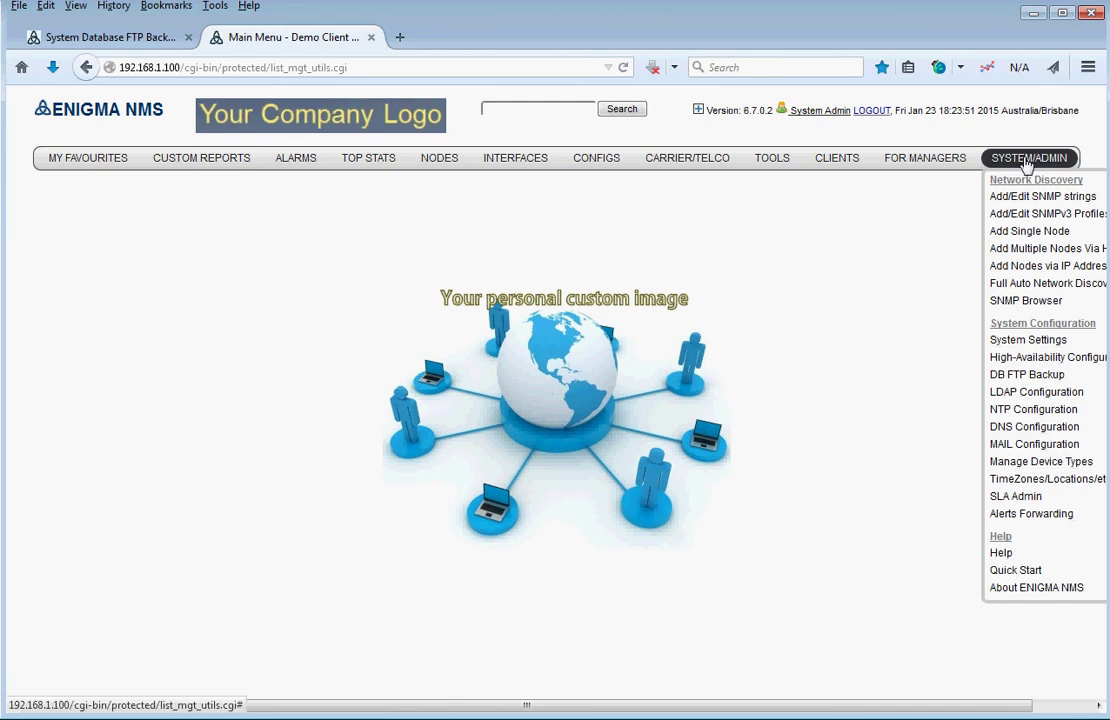
{"action": "left_click", "coordinate": [1017, 378]}
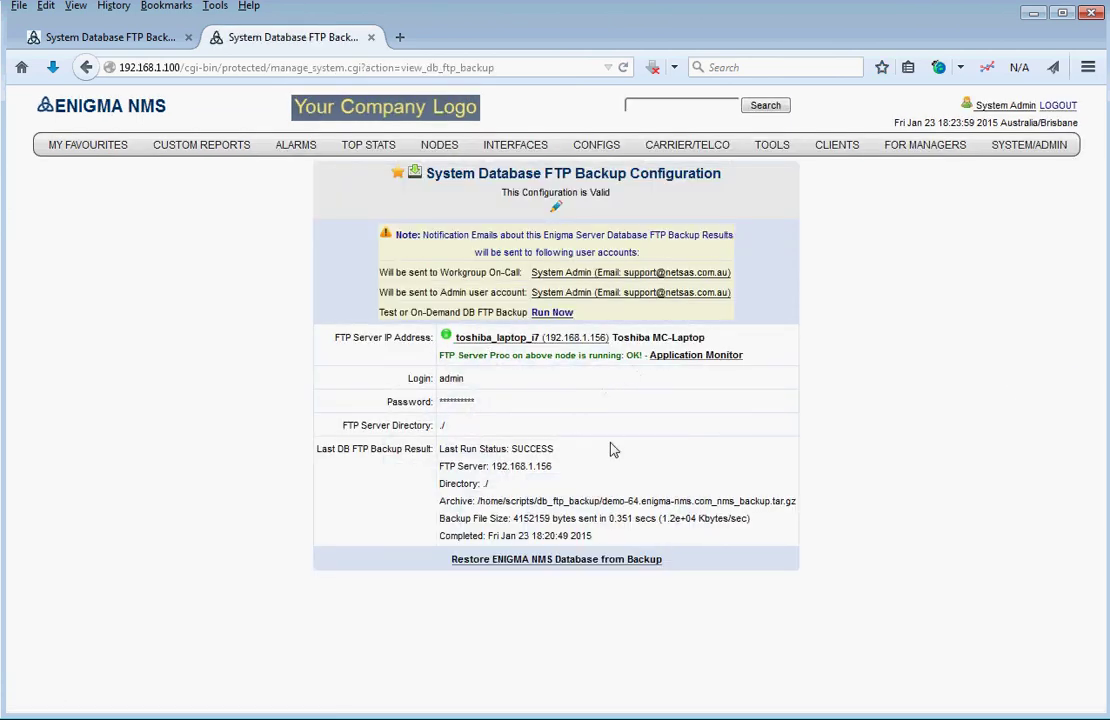
- Open the database restore page and search the Downloads folders for the backup, then cancel
{"action": "left_click", "coordinate": [561, 559]}
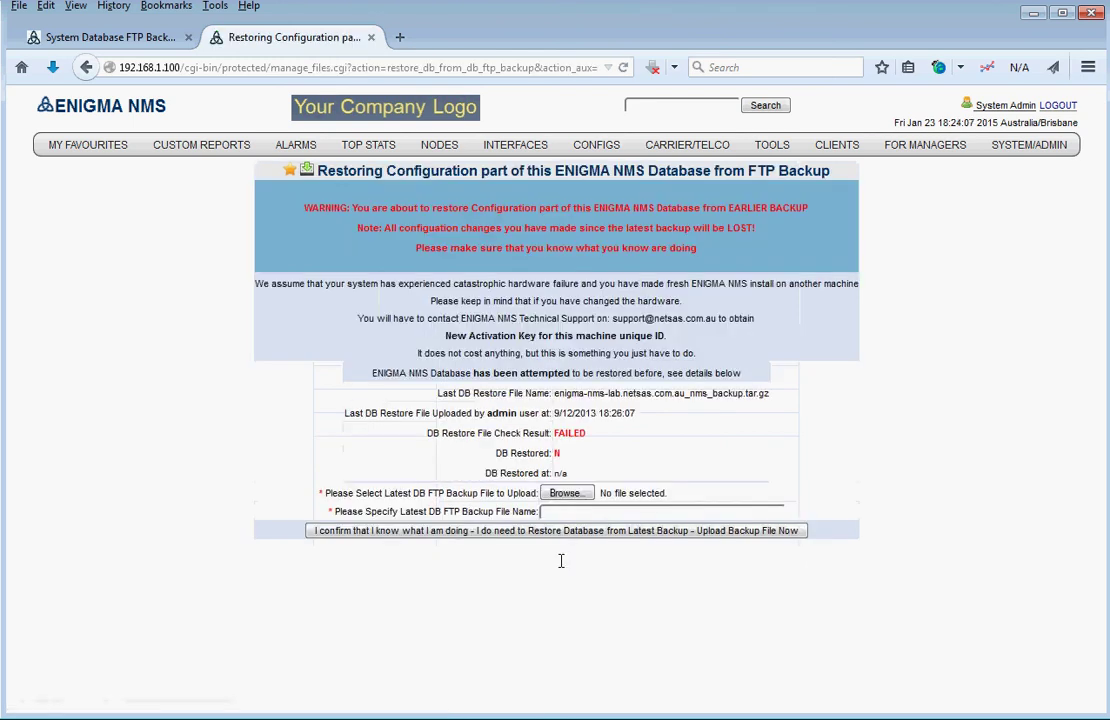
{"action": "left_click", "coordinate": [563, 494]}
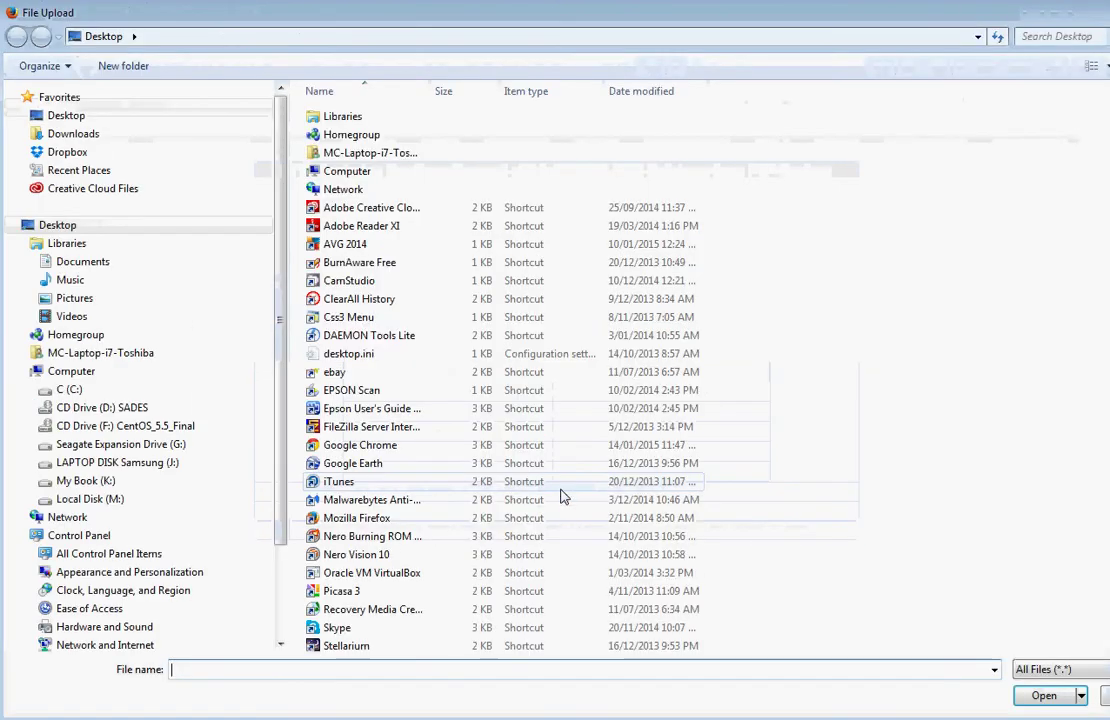
{"action": "left_click", "coordinate": [68, 390]}
{"action": "double_click", "coordinate": [357, 373]}
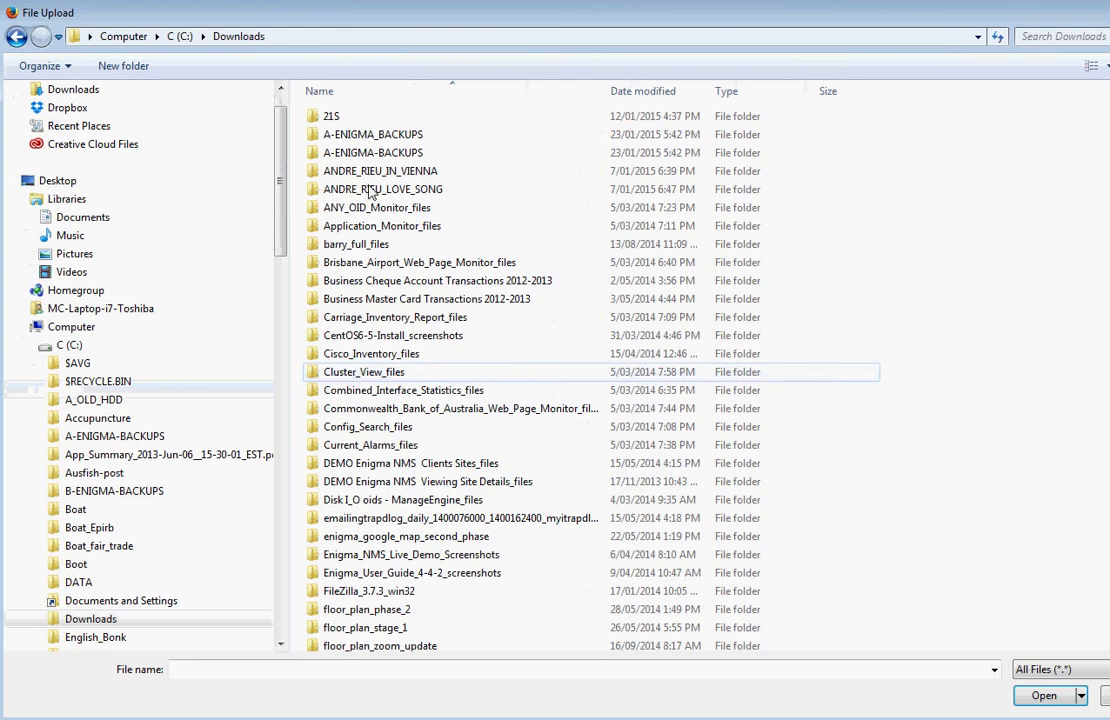
{"action": "double_click", "coordinate": [335, 118]}
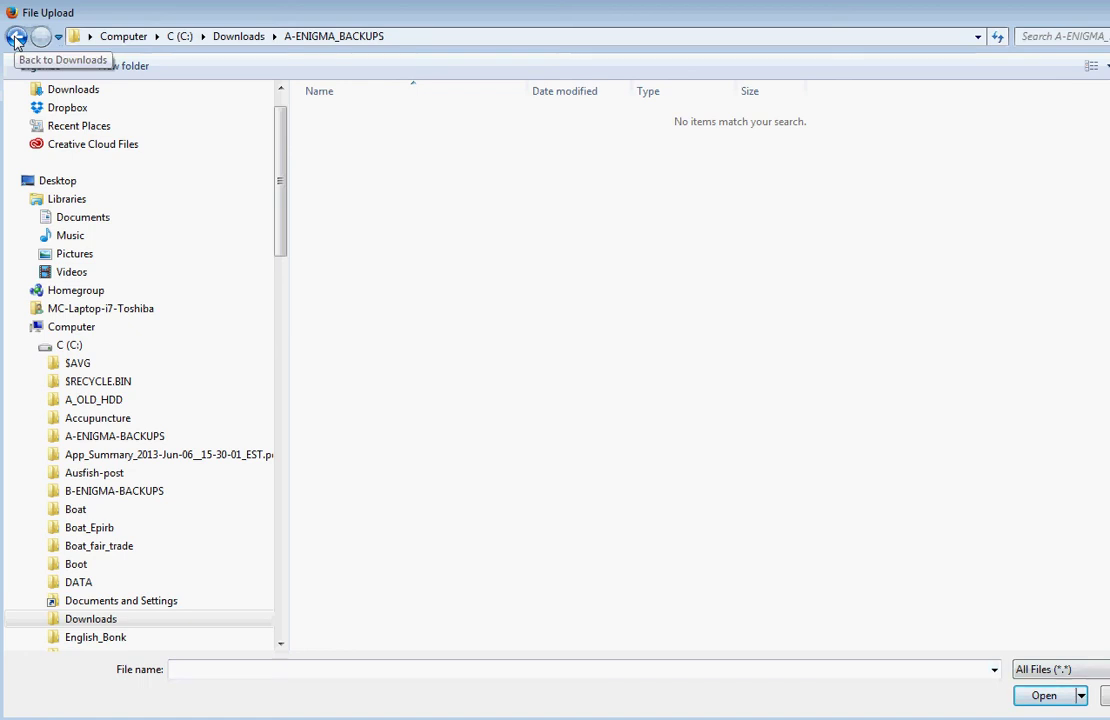
{"action": "left_click", "coordinate": [240, 37]}
{"action": "double_click", "coordinate": [368, 152]}
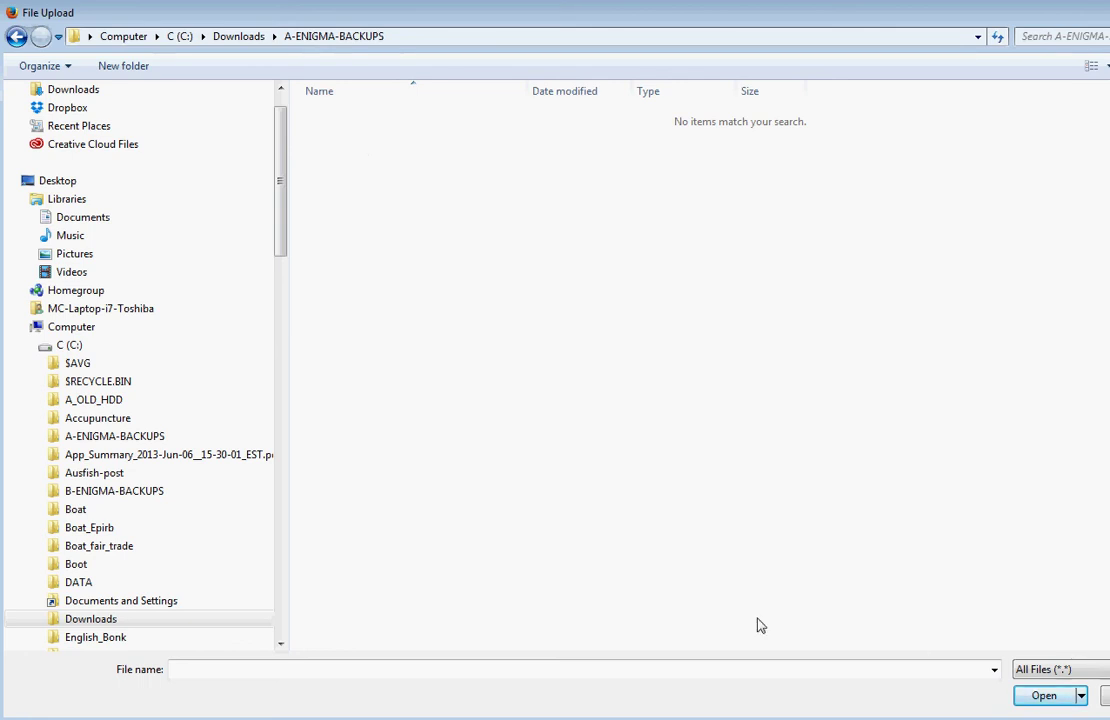
{"action": "key", "text": "Escape"}
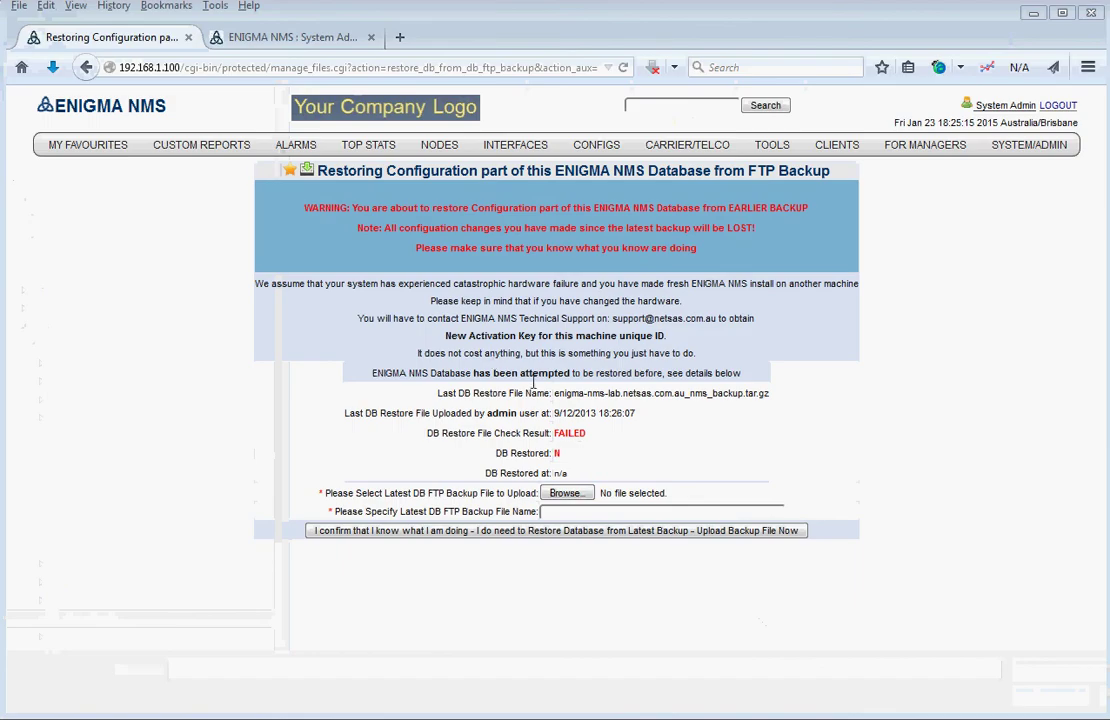
- Pick demo-64.enigma-nms.com_nms_backup.tar.gz from C:\A-ENIGMA-BACKUPS as the upload file
{"action": "left_click", "coordinate": [567, 493]}
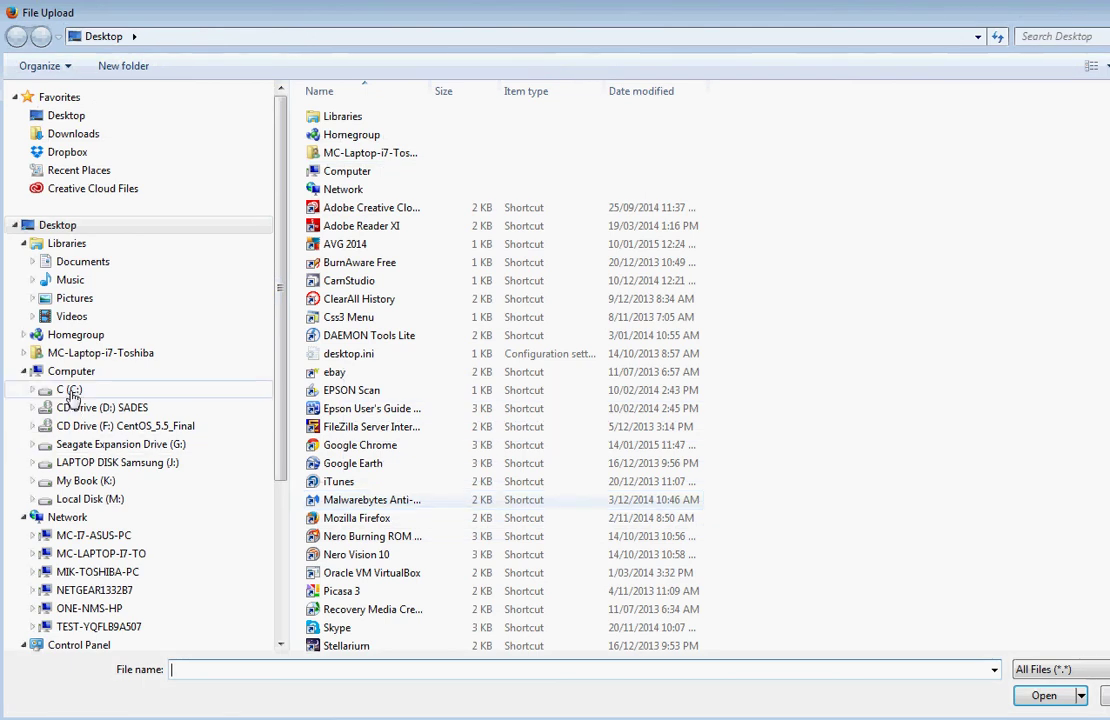
{"action": "left_click", "coordinate": [69, 392]}
{"action": "double_click", "coordinate": [372, 189]}
{"action": "left_click", "coordinate": [396, 116]}
{"action": "left_click", "coordinate": [411, 672]}
{"action": "key", "text": "ctrl+c"}
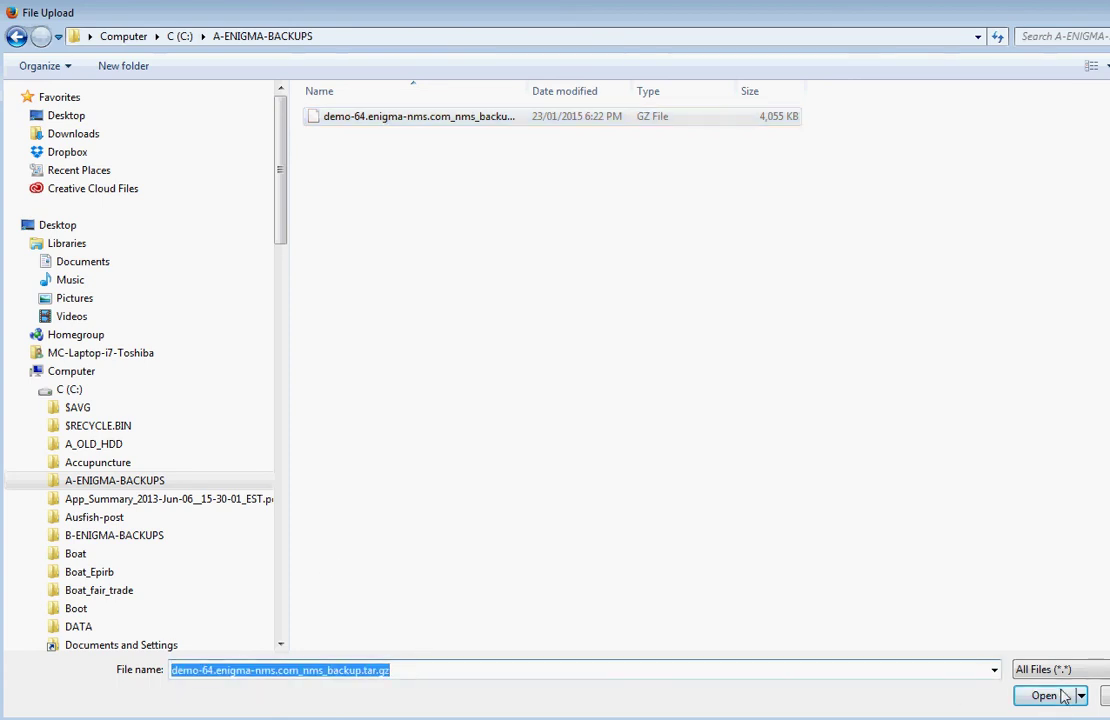
{"action": "left_click", "coordinate": [1043, 696]}
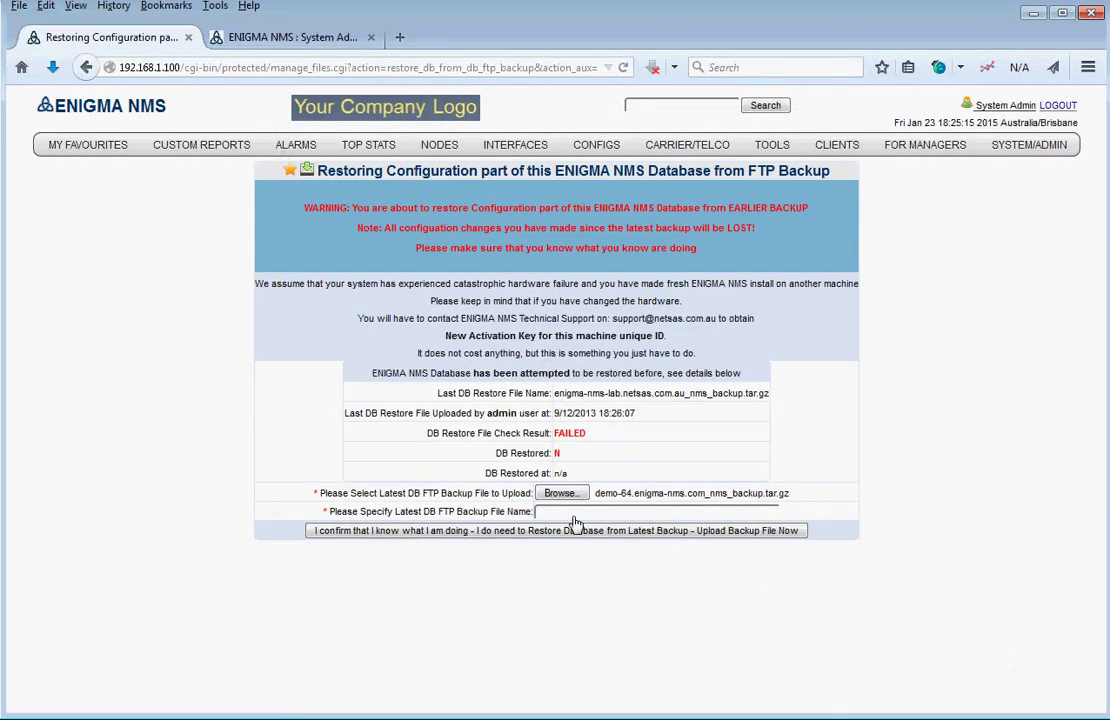
- Paste the backup archive name into File Name and confirm the upload to restore
{"action": "left_click", "coordinate": [573, 512]}
{"action": "key", "text": "ctrl+v"}
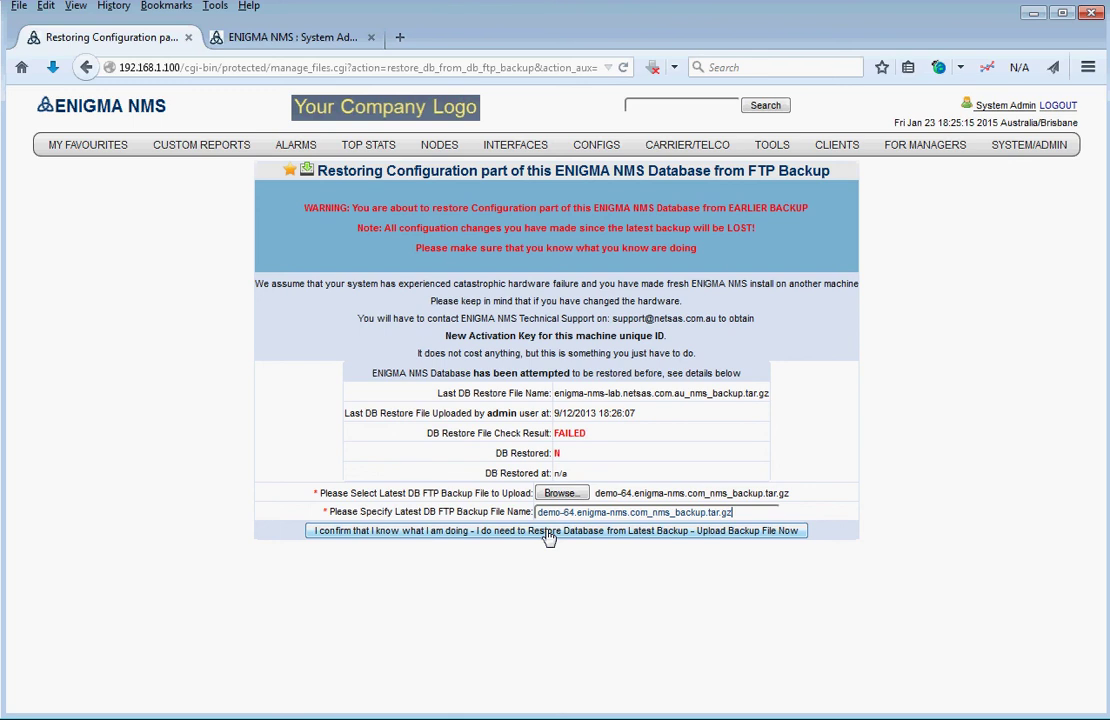
{"action": "left_click", "coordinate": [548, 531]}
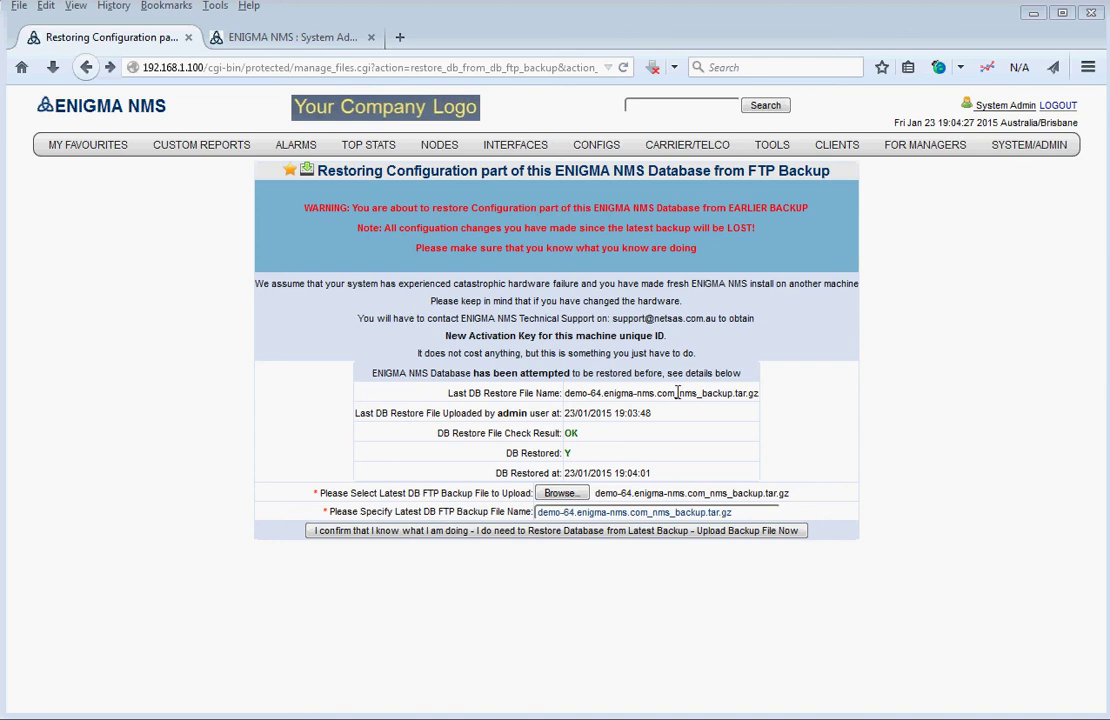
- Review the new restore file details, then return to the main menu via the ENIGMA NMS logo
{"action": "left_click_drag", "start_coordinate": [566, 393], "coordinate": [722, 428]}
{"action": "left_click", "coordinate": [695, 432]}
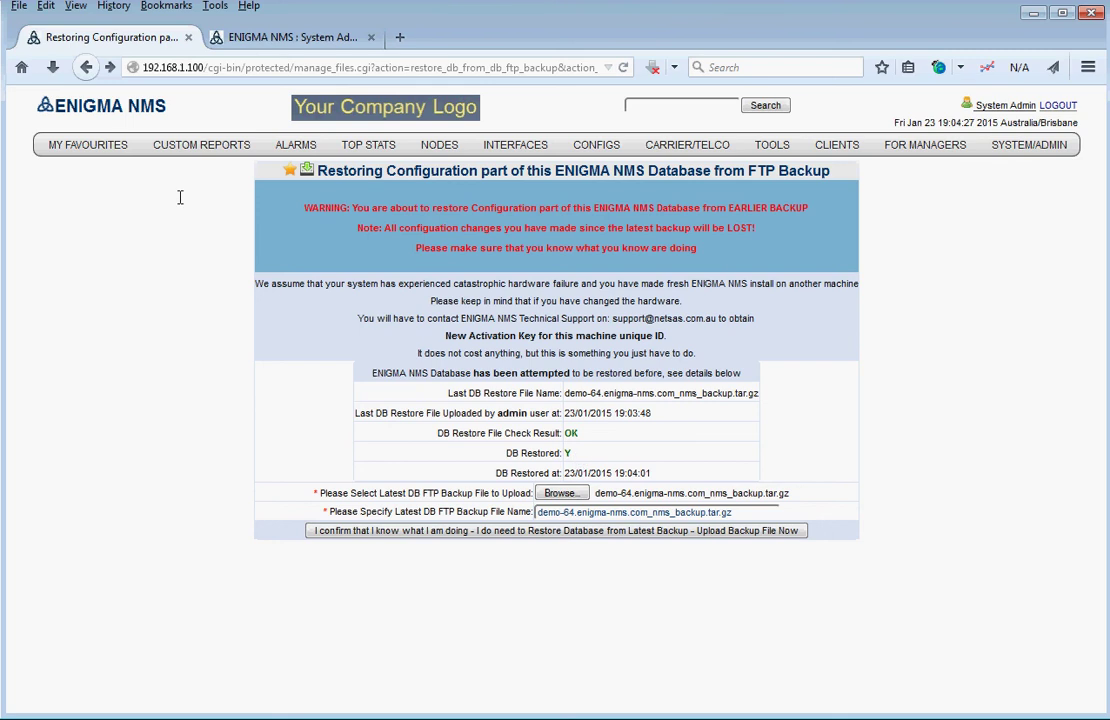
{"action": "left_click", "coordinate": [100, 106]}
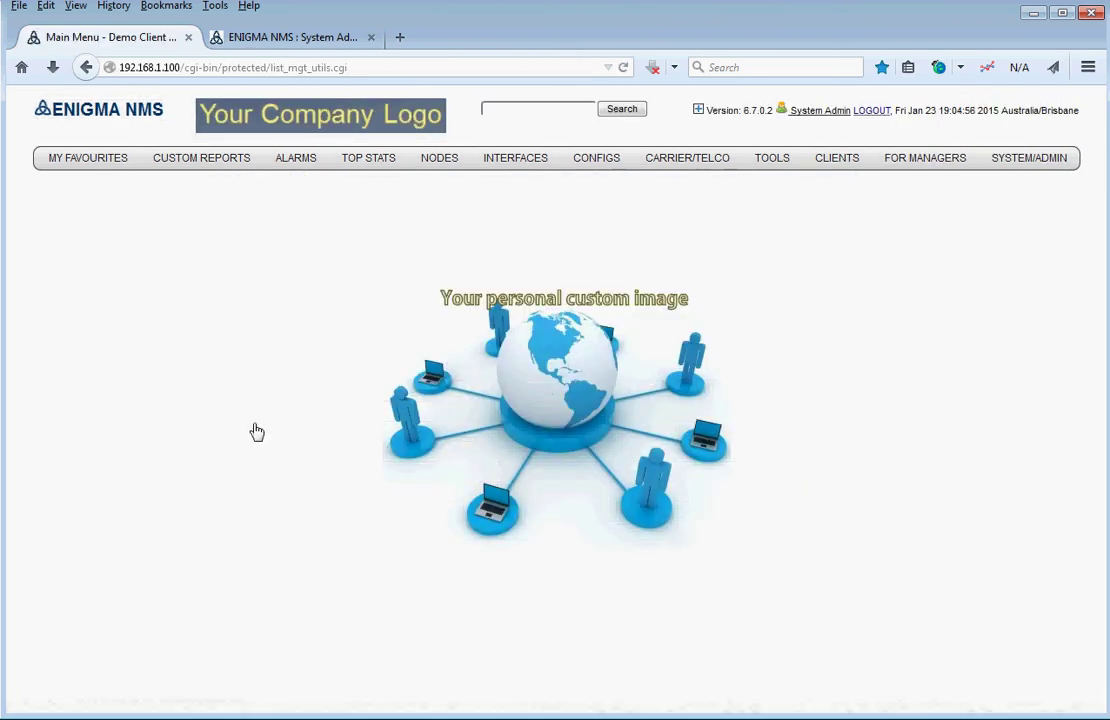